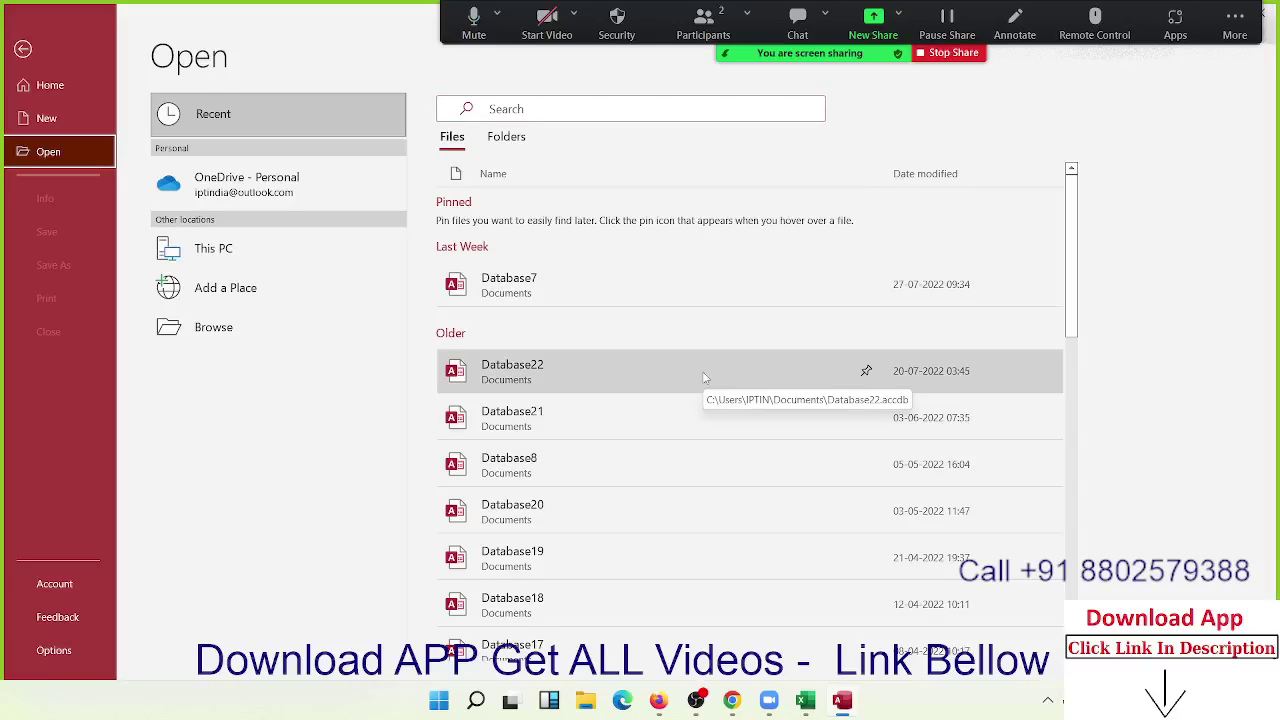
- Open Database7, then the D1 form and the D1 table
click(509, 279)
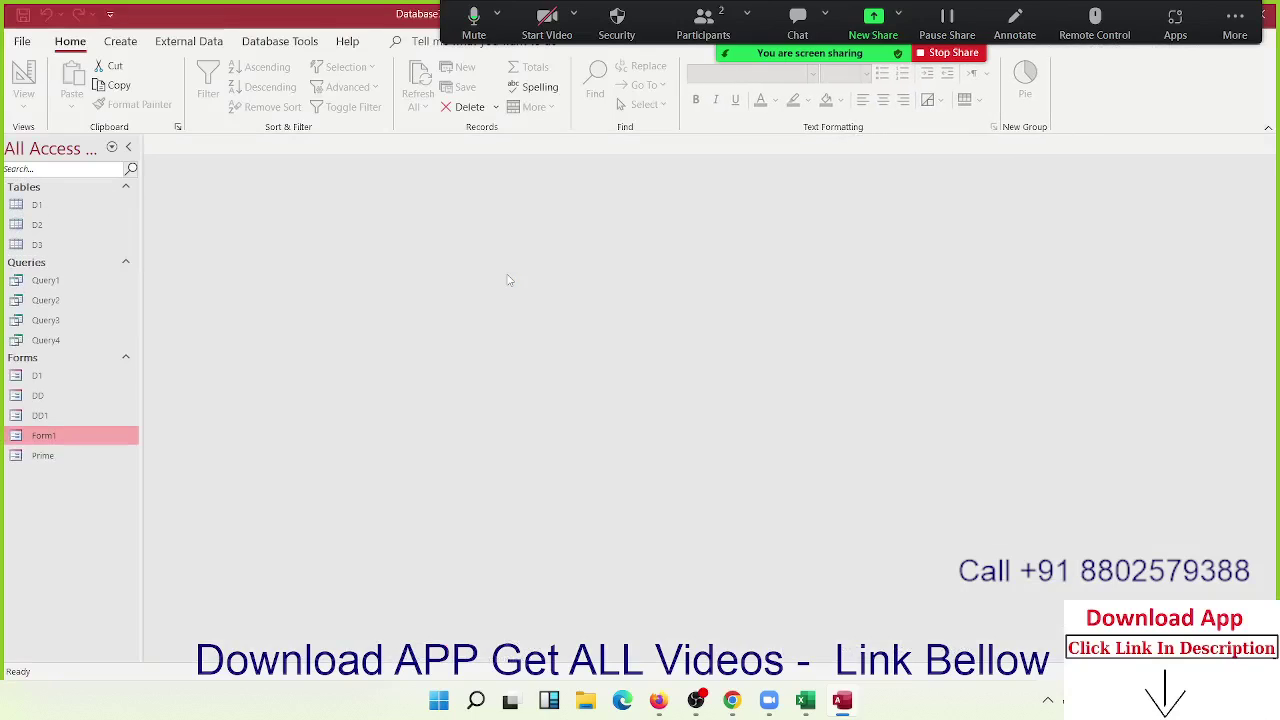
double_click(58, 380)
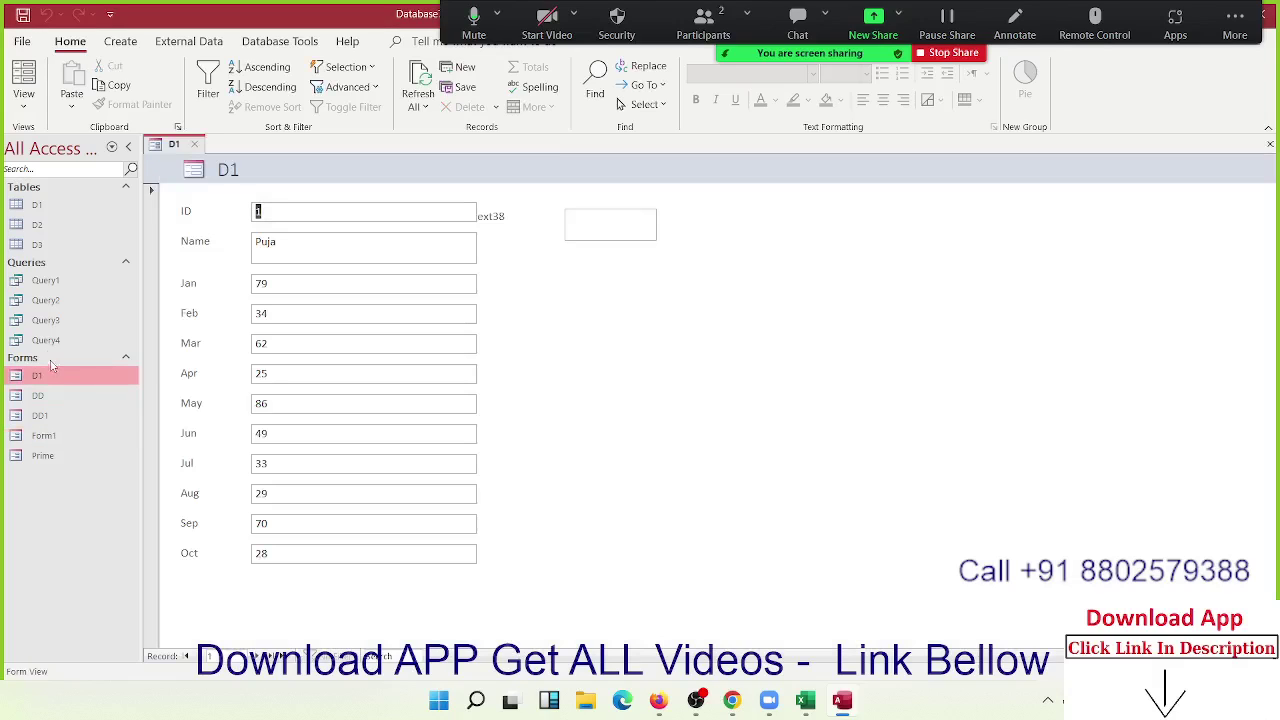
double_click(52, 206)
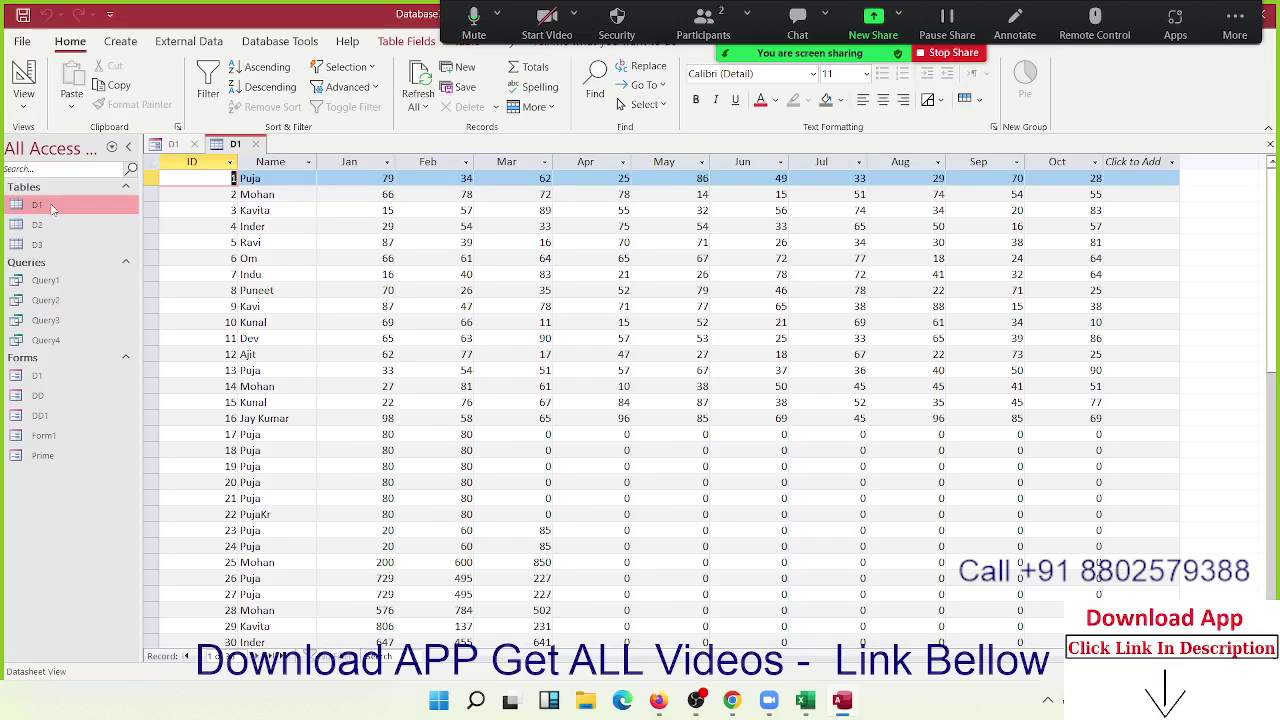
- Scroll through the D1 table records and bring up Access Help beside them
scroll(282, 254, down, 5)
scroll(282, 254, down, 5)
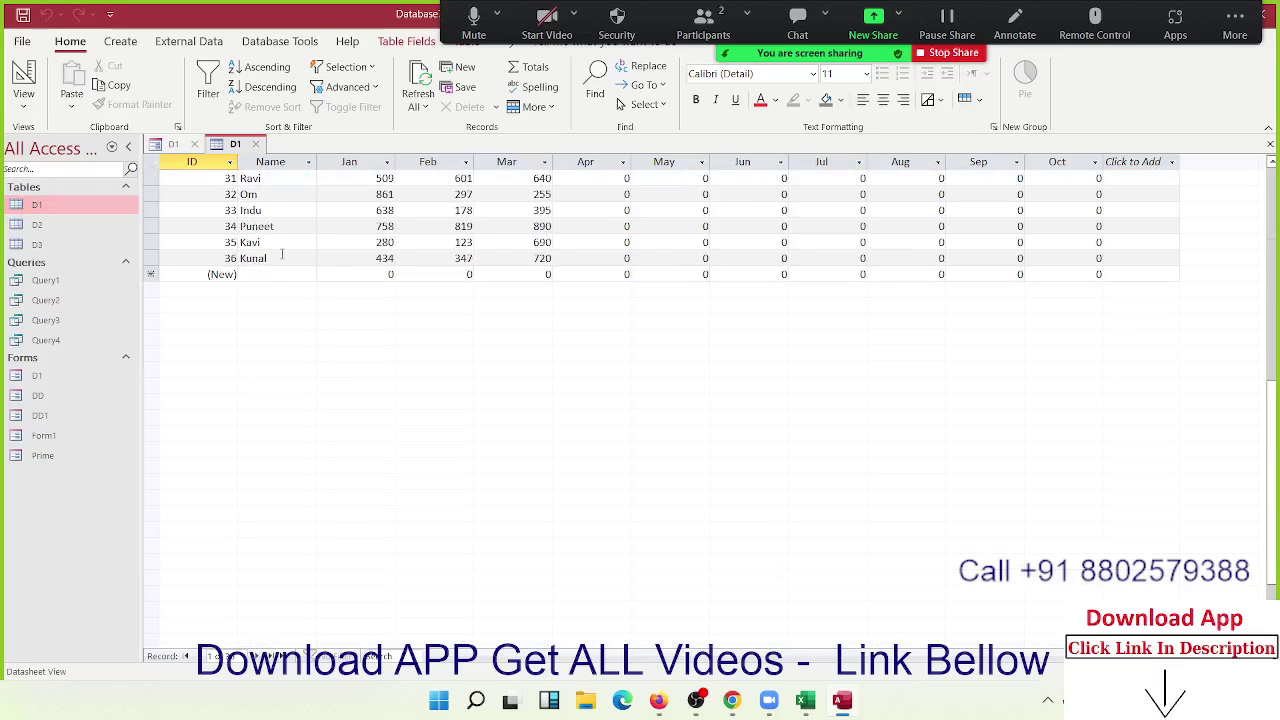
scroll(282, 254, down, 2)
scroll(283, 258, up, 5)
scroll(284, 256, up, 6)
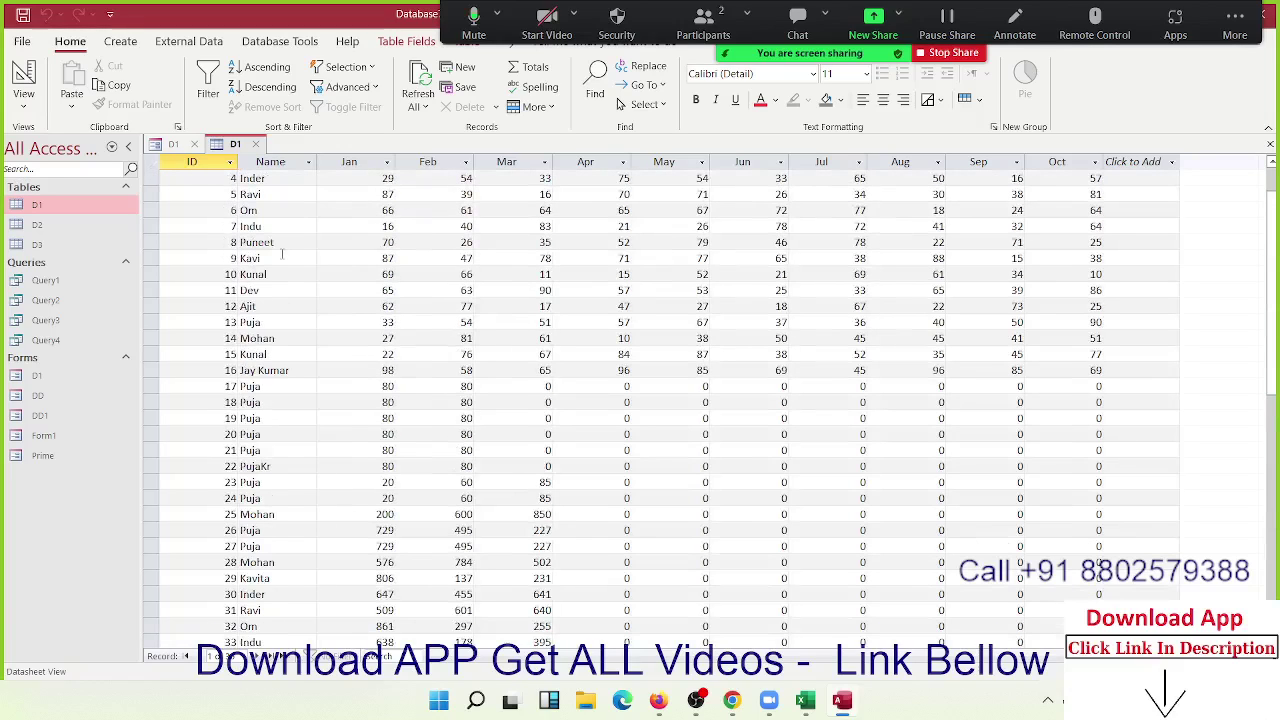
scroll(285, 254, up, 1)
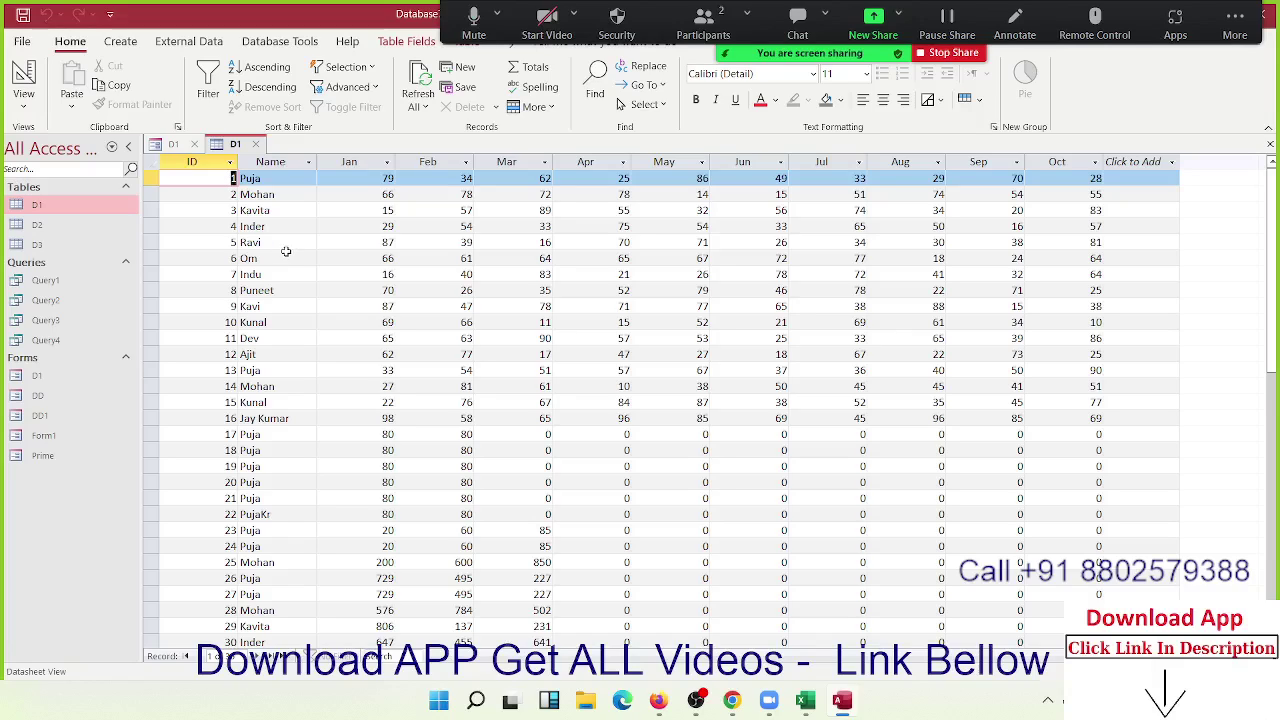
key(F1)
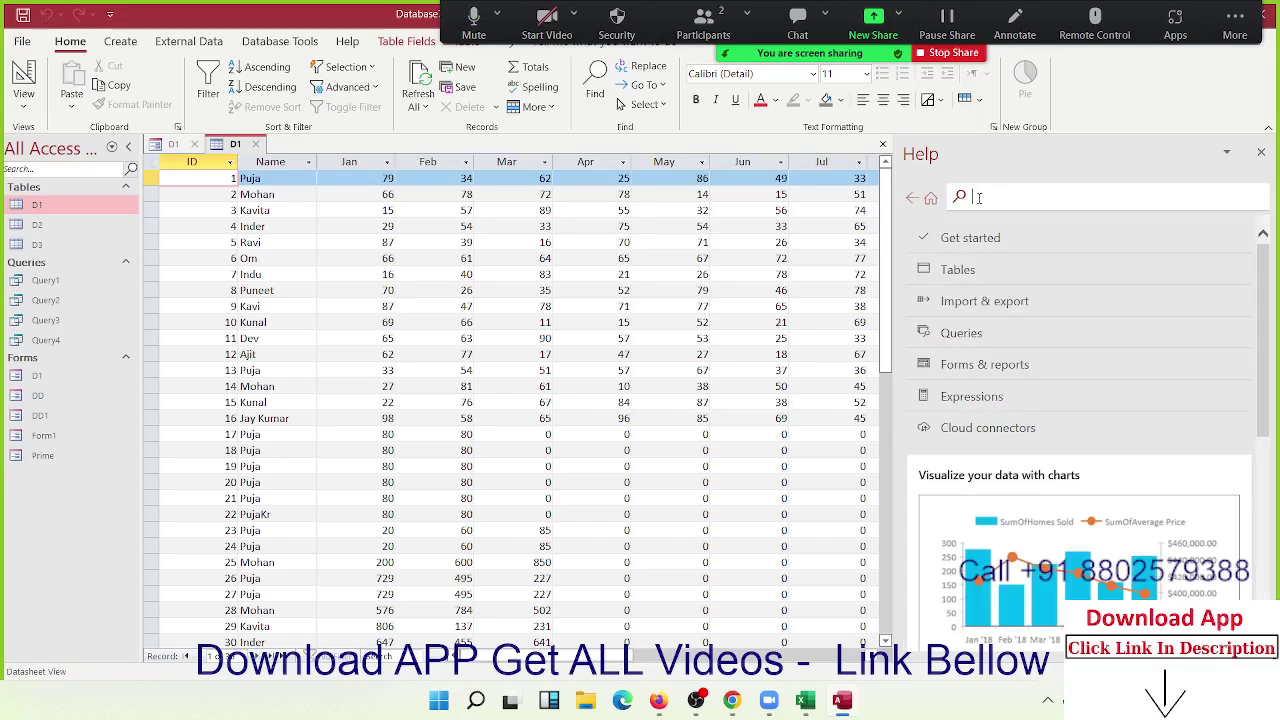
- Search Help for 'limits' to list articles such as Access specifications
click(979, 198)
text(imits)
key(Return)
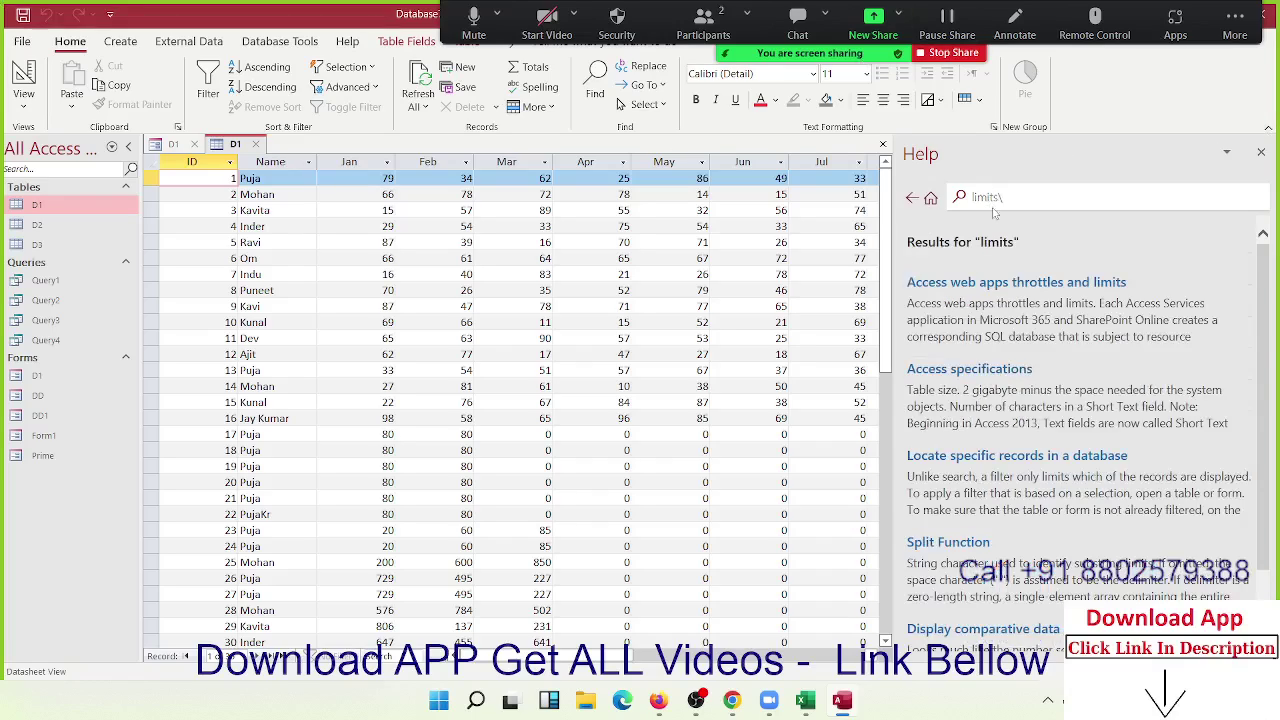
click(1055, 203)
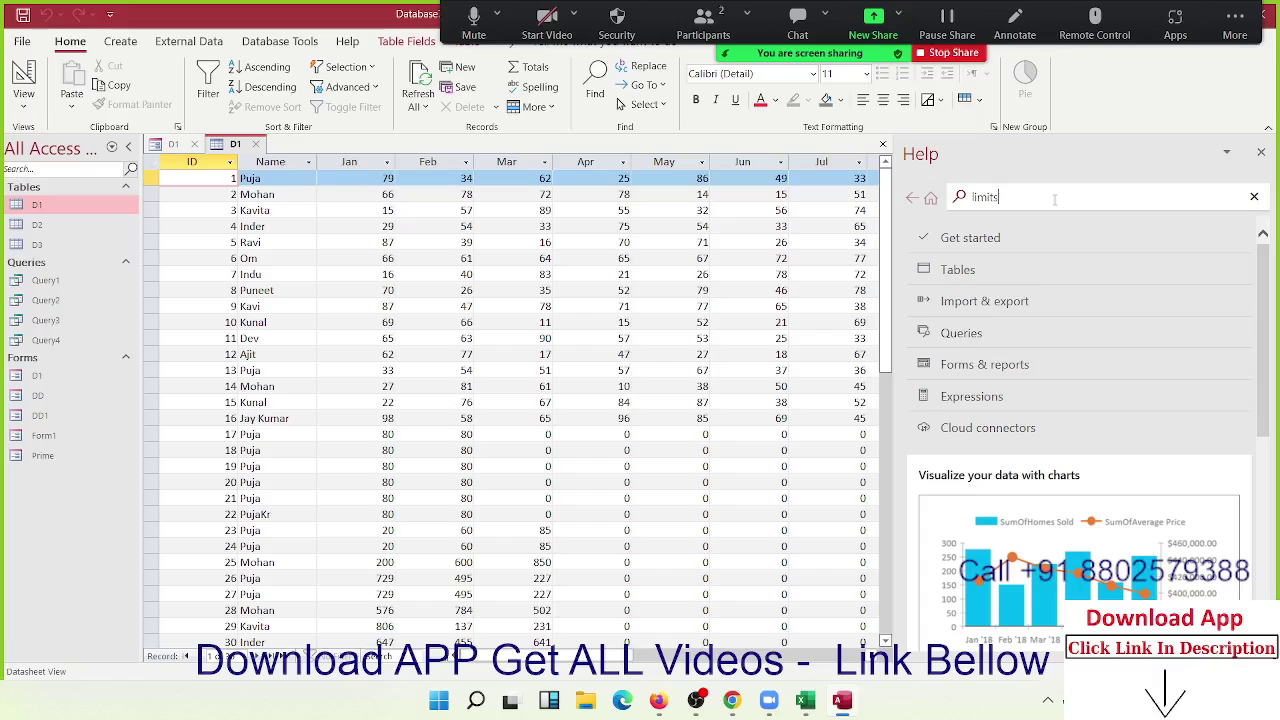
key(Return)
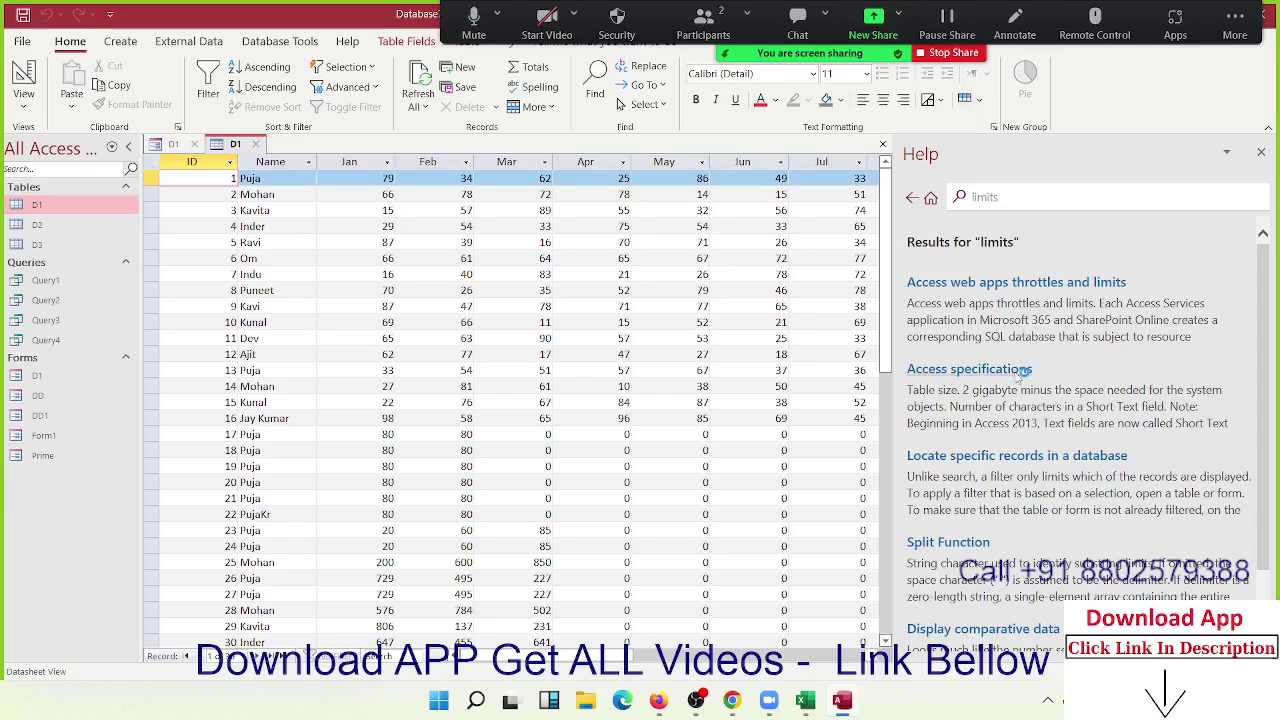
- Open the Access specifications article and highlight the 2 GB database and 32,768 object limits
click(1018, 374)
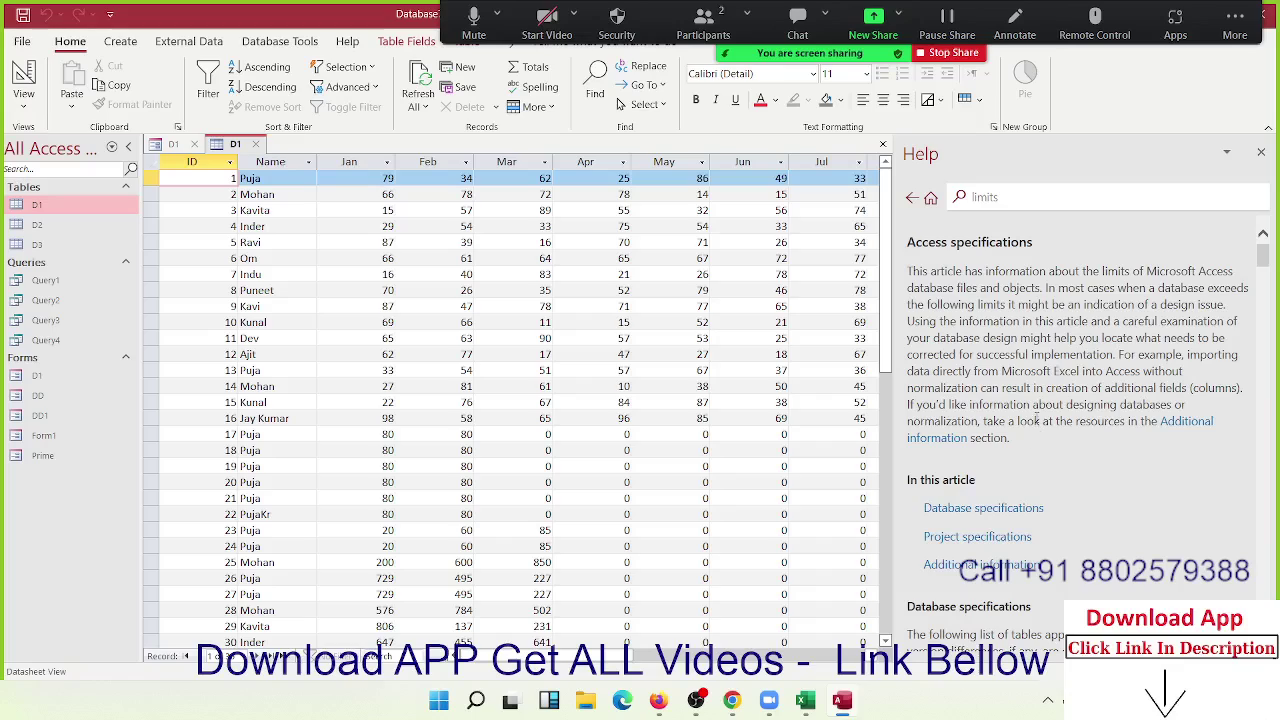
scroll(1037, 416, down, 3)
scroll(1037, 416, down, 3)
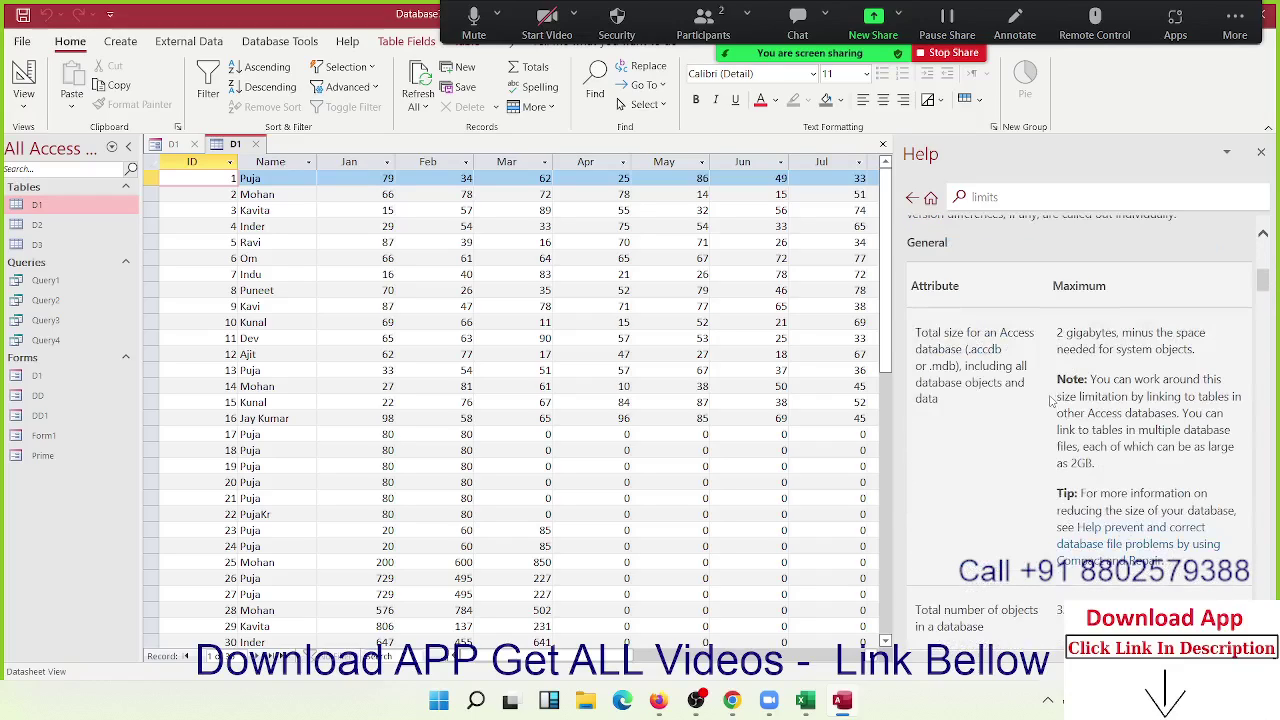
triple_click(967, 336)
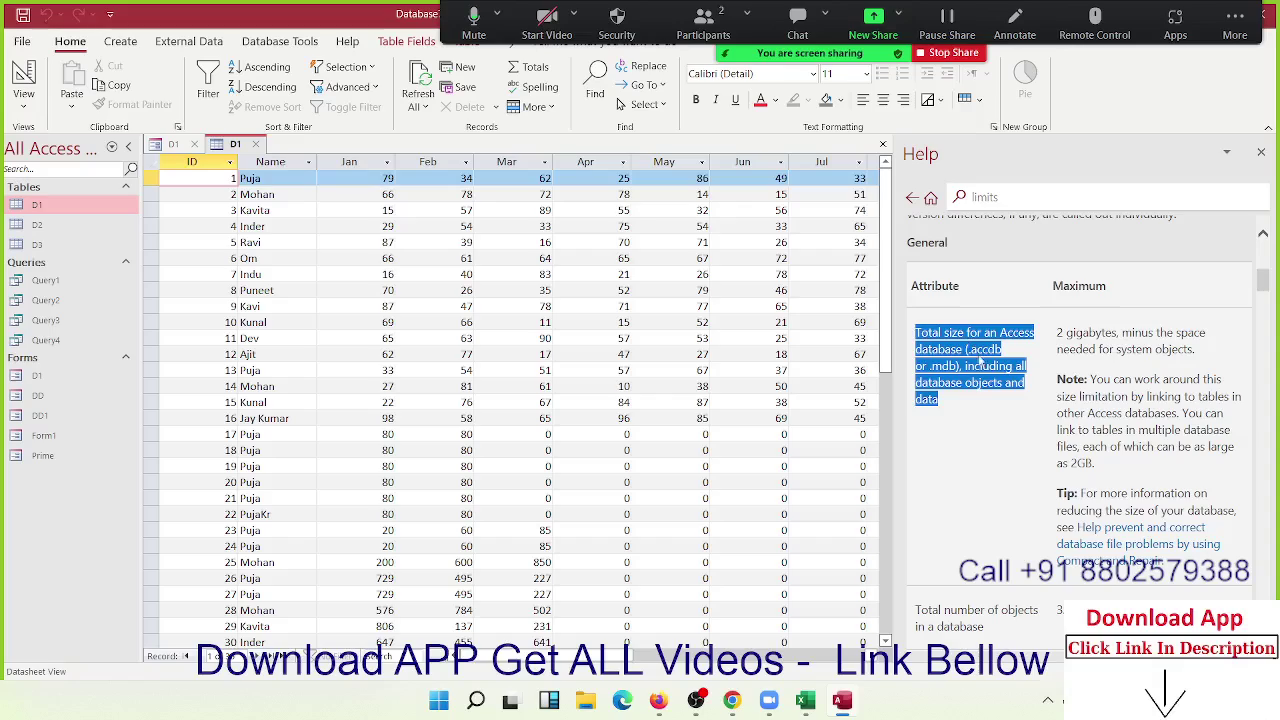
drag(1066, 335, 1057, 335)
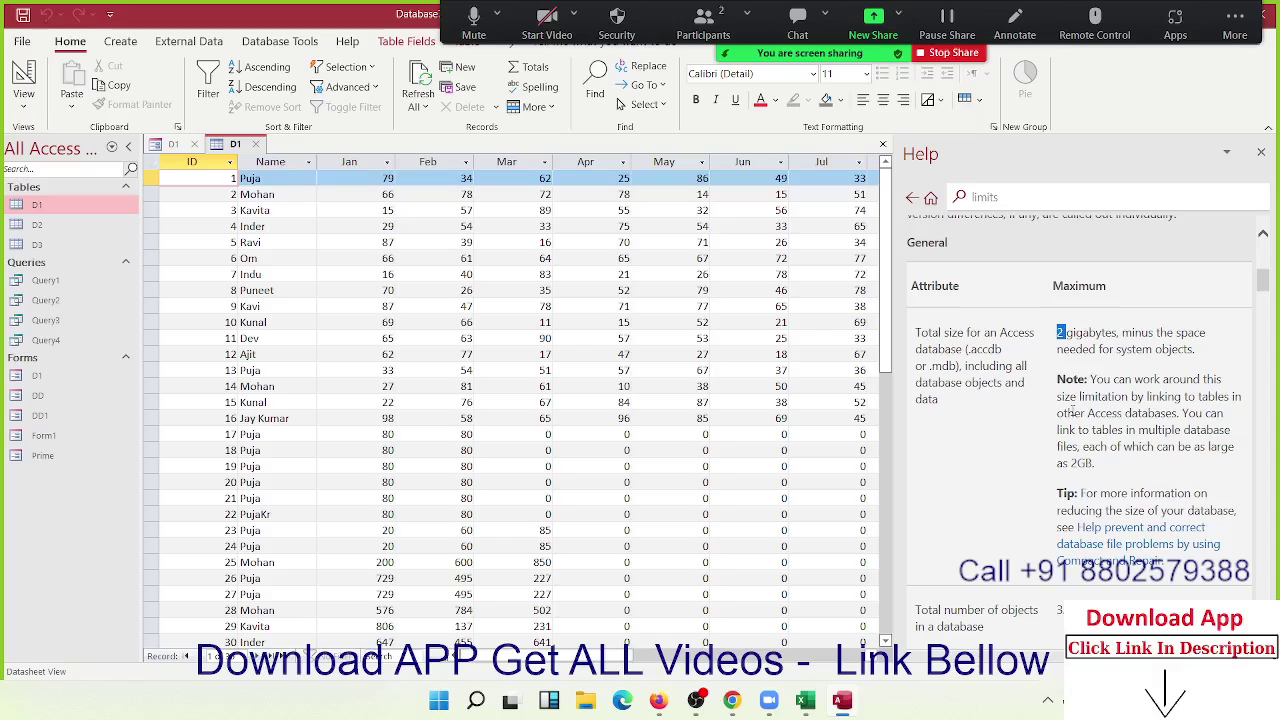
scroll(1071, 410, down, 3)
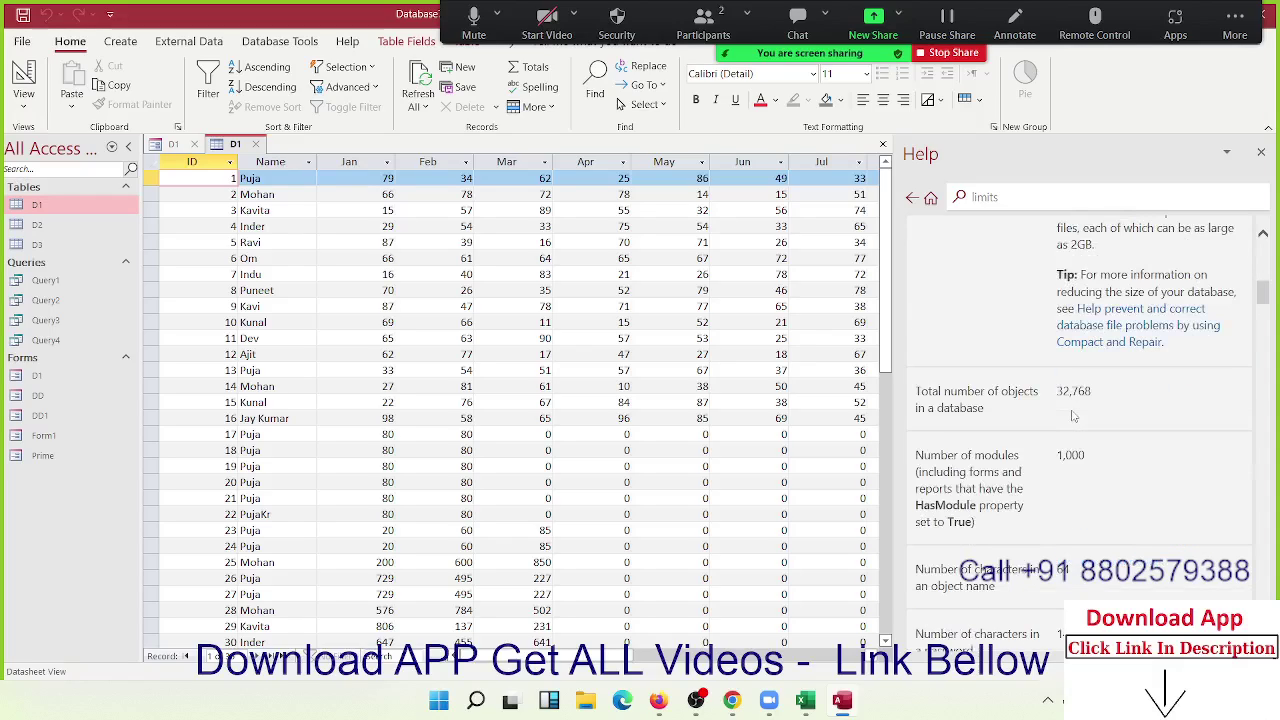
triple_click(935, 392)
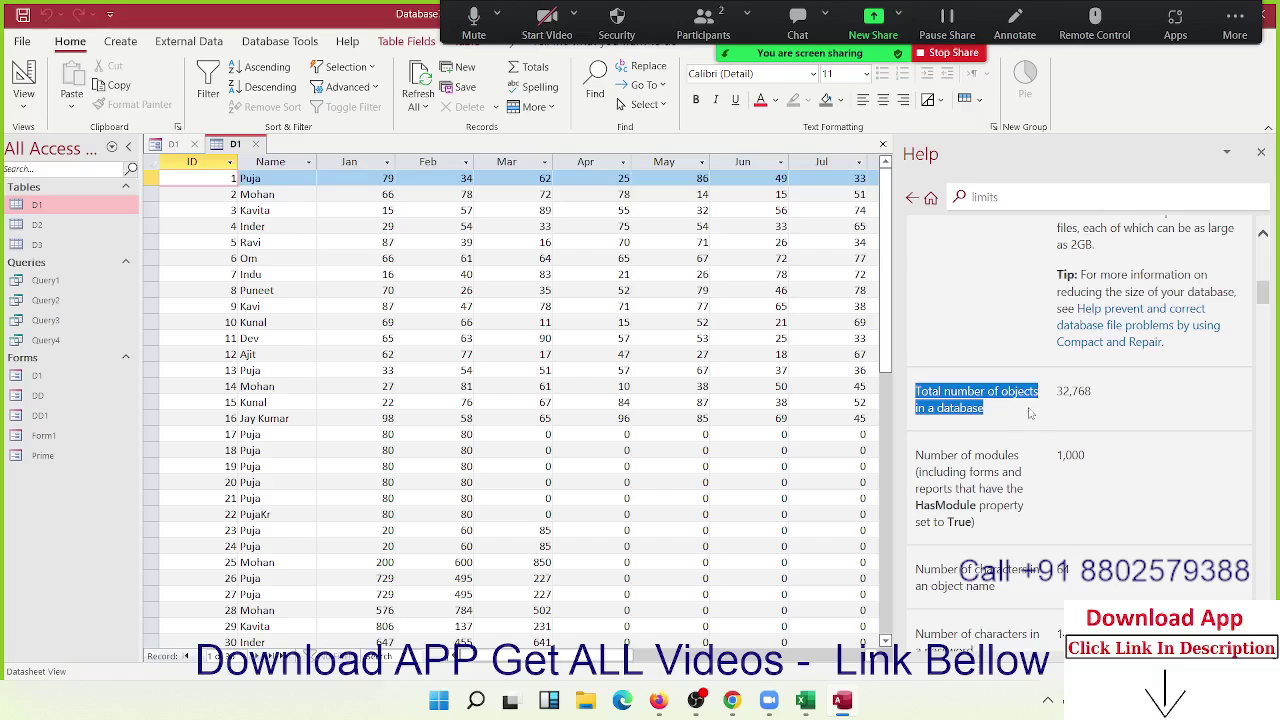
drag(1056, 392, 1066, 396)
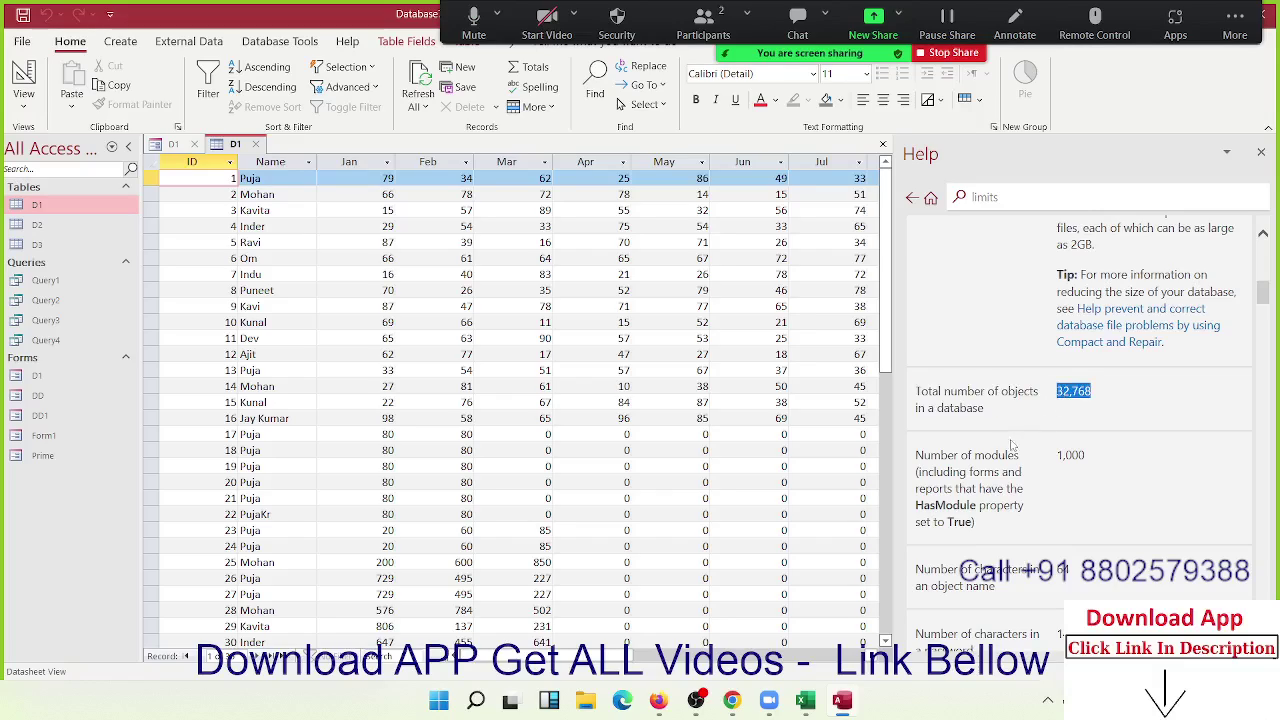
drag(975, 455, 1020, 456)
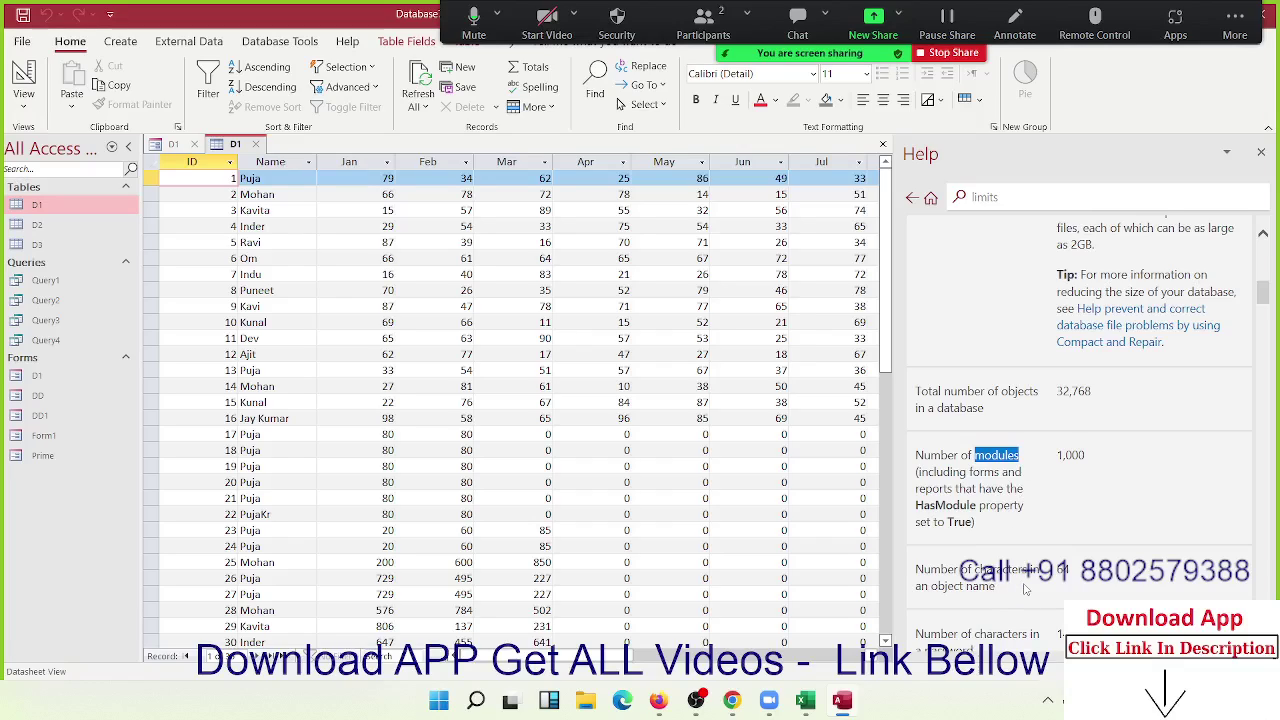
- Read further down the limits tables, highlighting the Long Text character limit
scroll(1025, 590, down, 2)
scroll(1026, 590, down, 1)
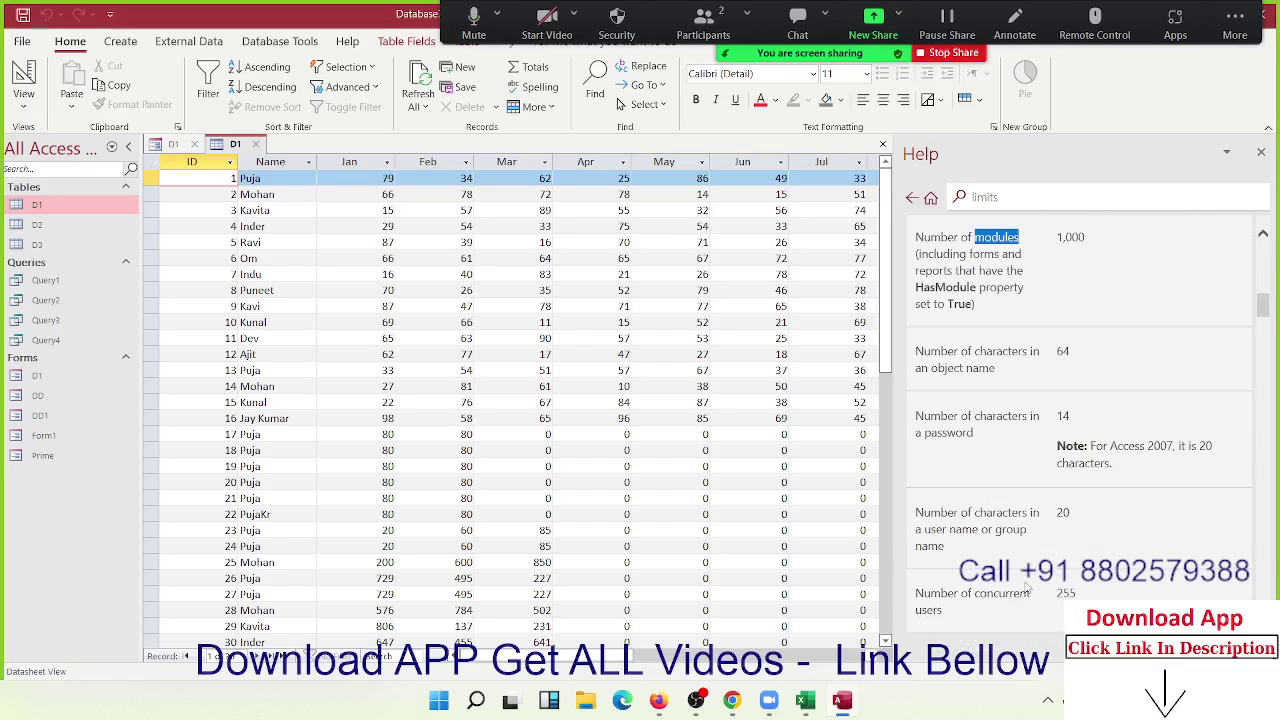
scroll(1026, 590, down, 3)
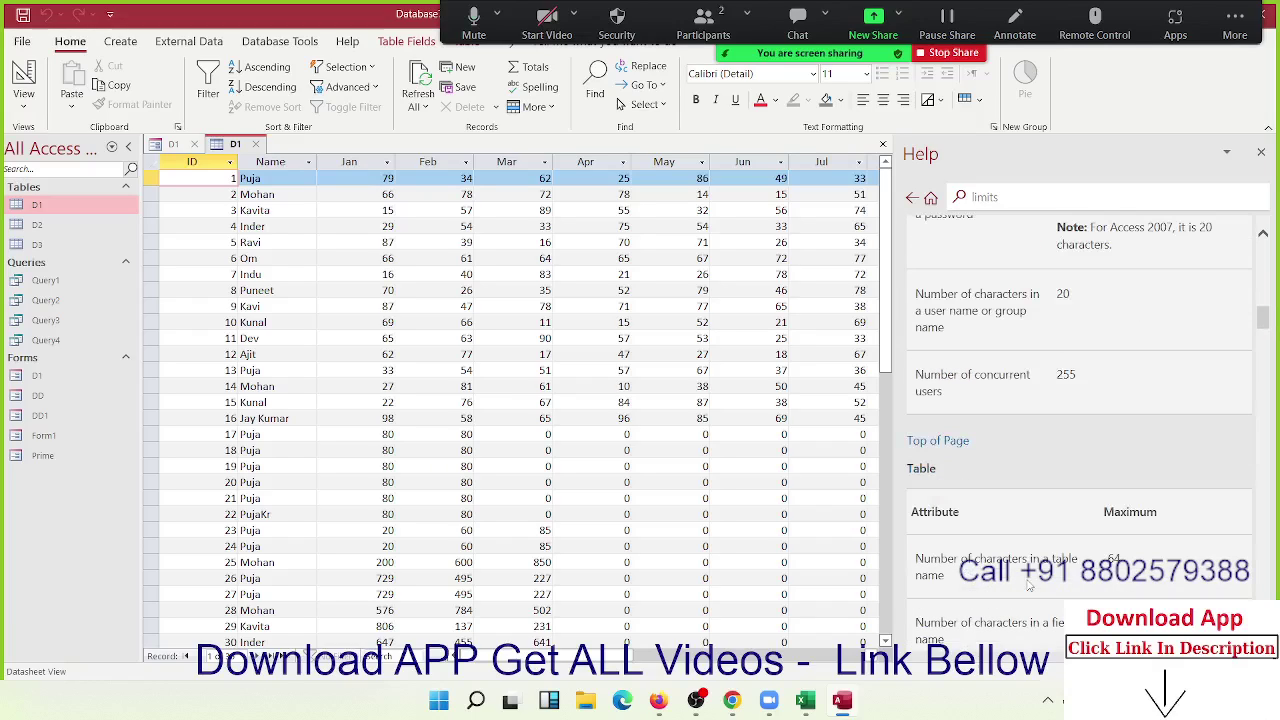
scroll(1030, 583, down, 3)
scroll(1030, 583, down, 3)
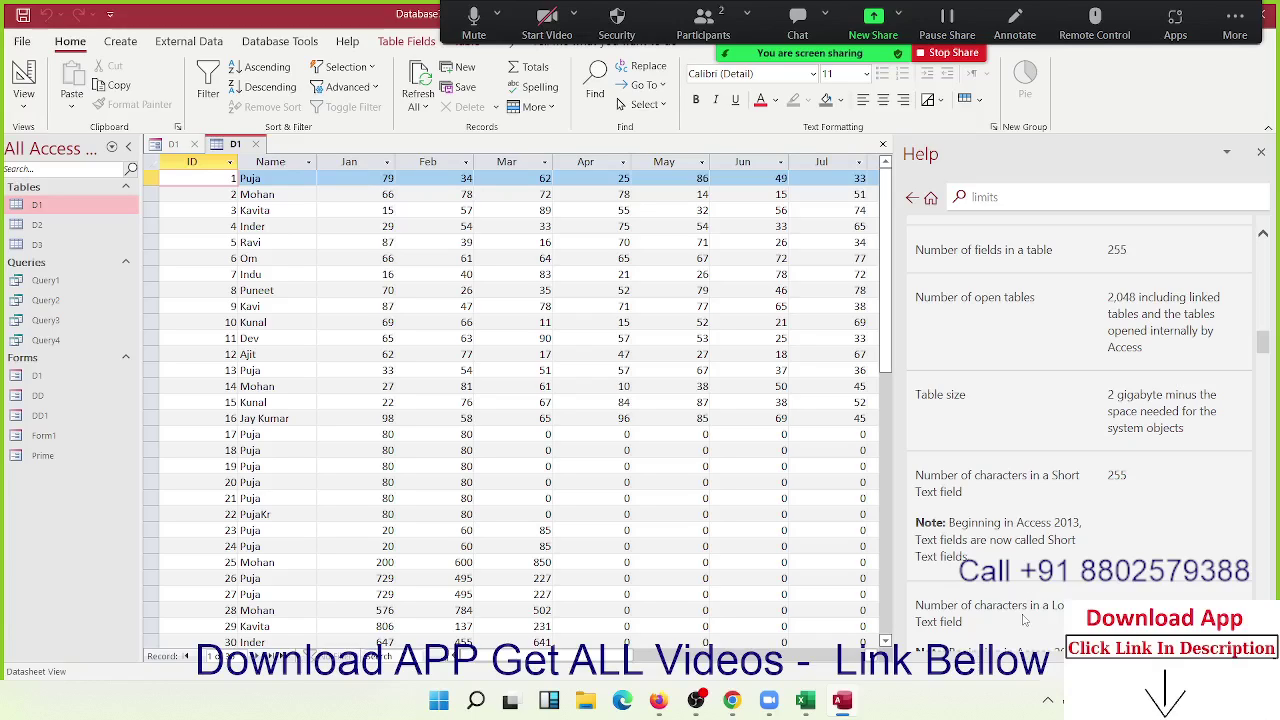
double_click(1024, 606)
scroll(1030, 614, down, 3)
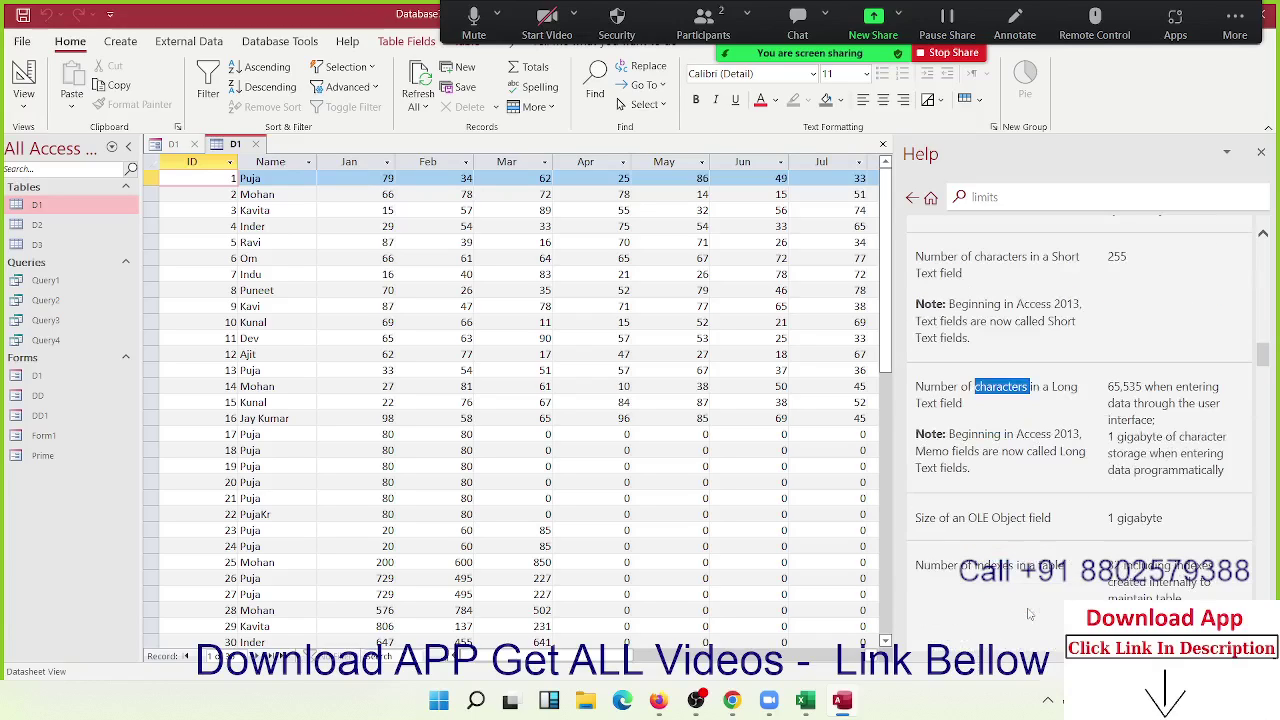
scroll(1029, 614, down, 4)
scroll(1030, 616, down, 3)
scroll(1030, 618, down, 3)
scroll(1031, 622, down, 3)
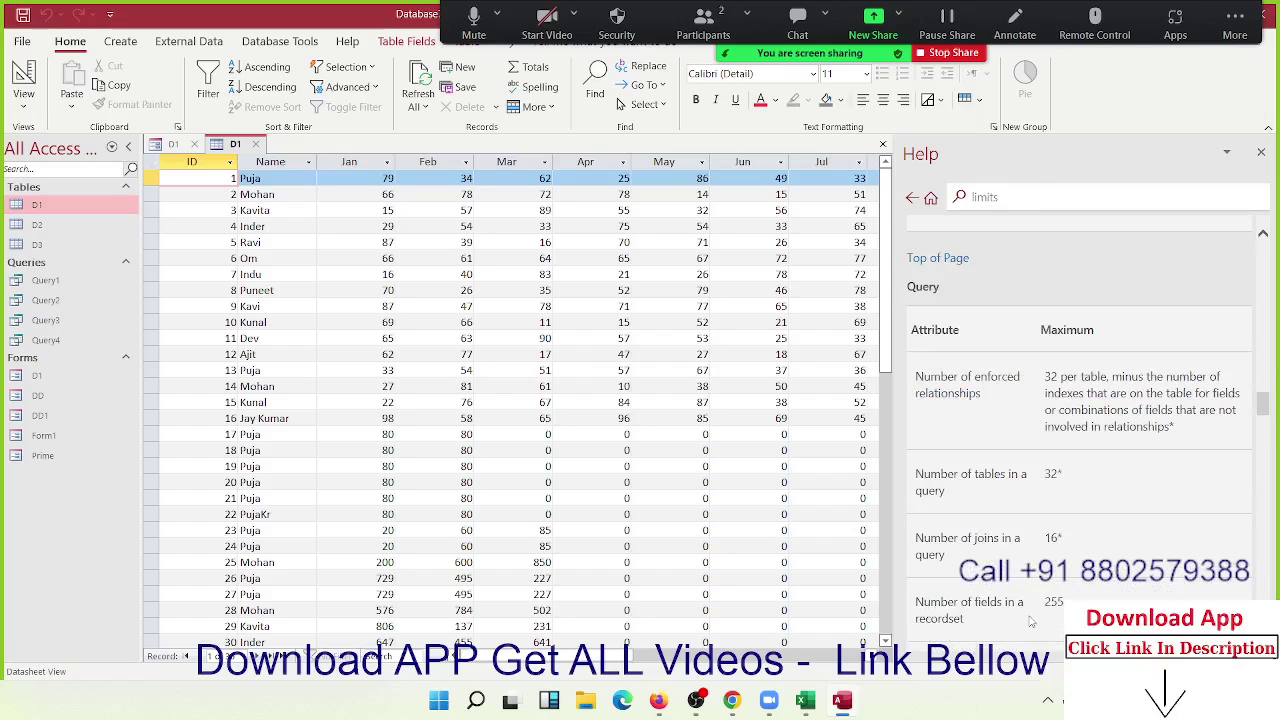
scroll(1030, 622, down, 3)
scroll(1033, 621, up, 5)
scroll(1036, 621, down, 1)
scroll(1040, 620, down, 4)
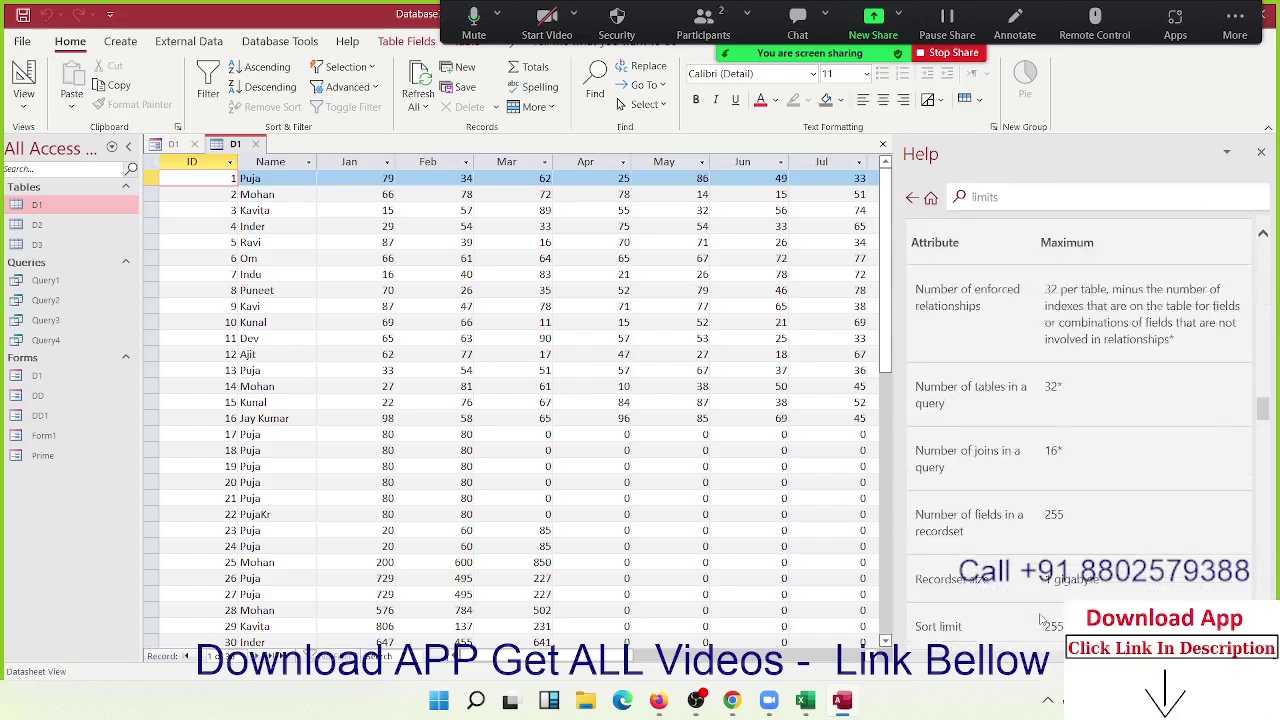
scroll(1043, 620, down, 2)
scroll(1043, 618, down, 4)
scroll(1044, 616, down, 5)
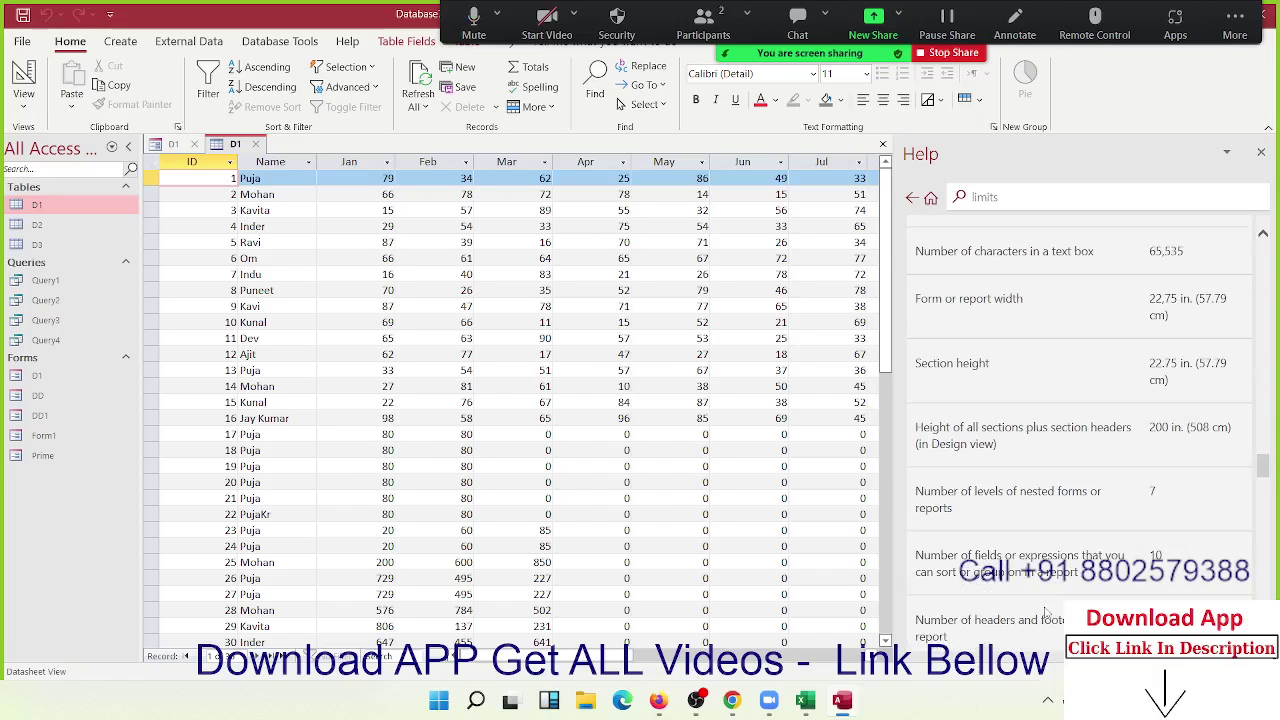
scroll(1057, 606, up, 9)
scroll(1057, 606, down, 5)
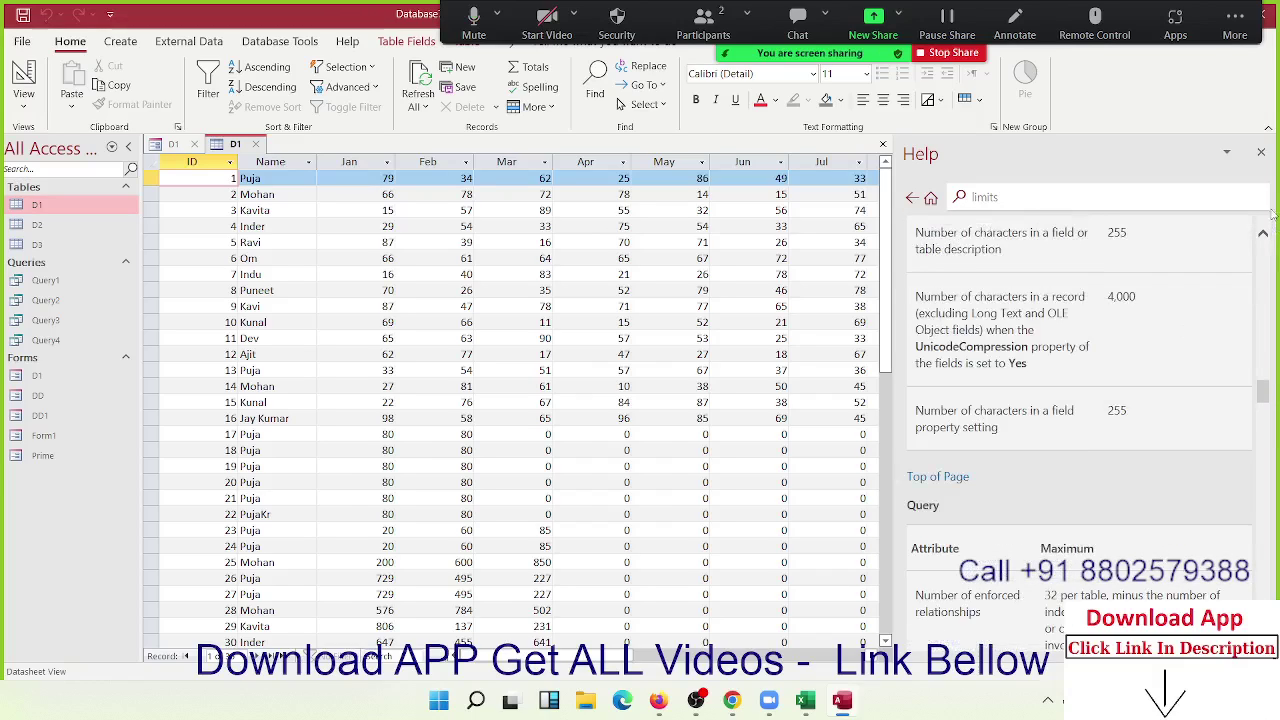
- Close the Help pane so the D1 table's Jan–Oct columns fill the window
click(1261, 152)
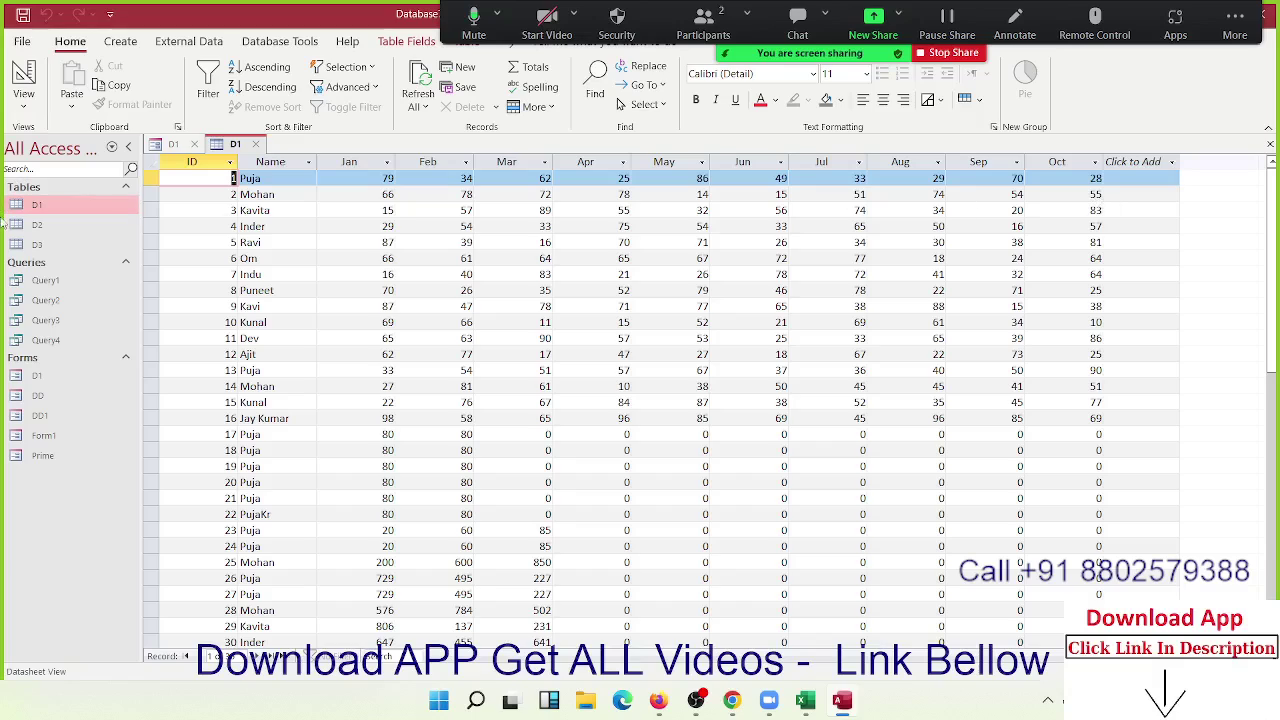
click(98, 210)
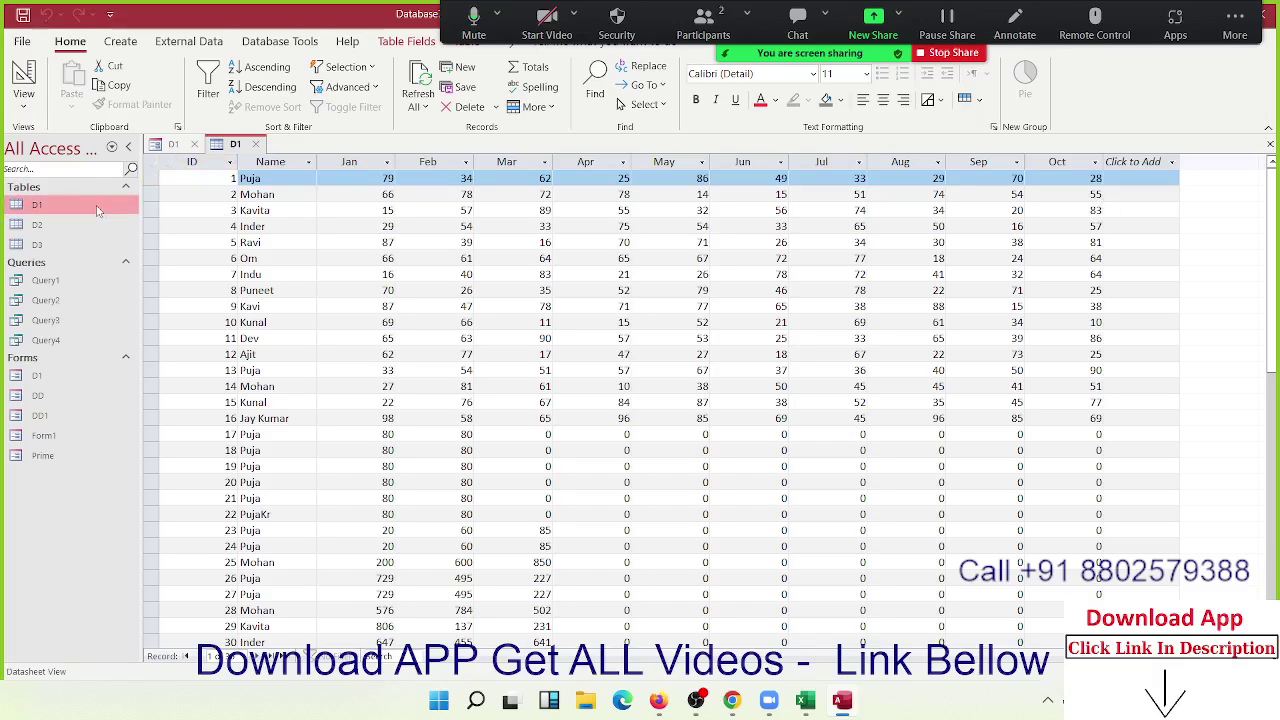
click(330, 284)
scroll(330, 284, down, 9)
scroll(330, 284, up, 9)
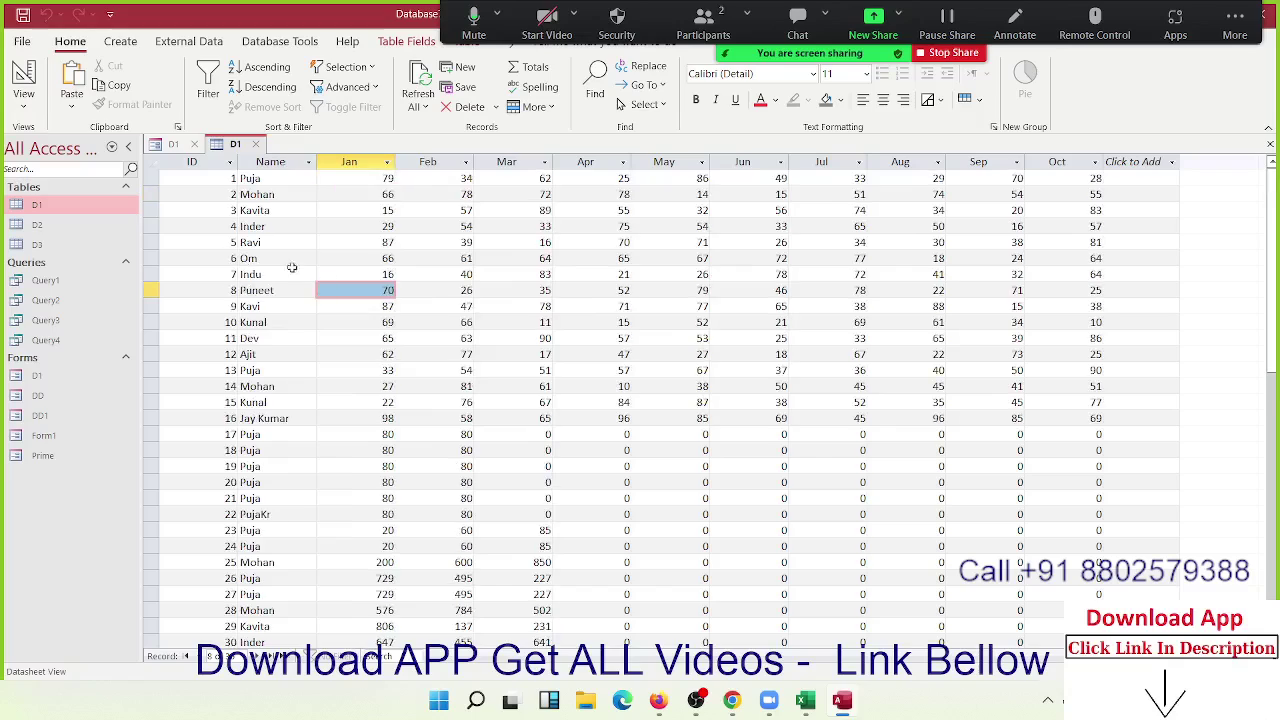
- Open the D1 form, then the DD form and fetch records for a typed name
click(62, 383)
double_click(62, 383)
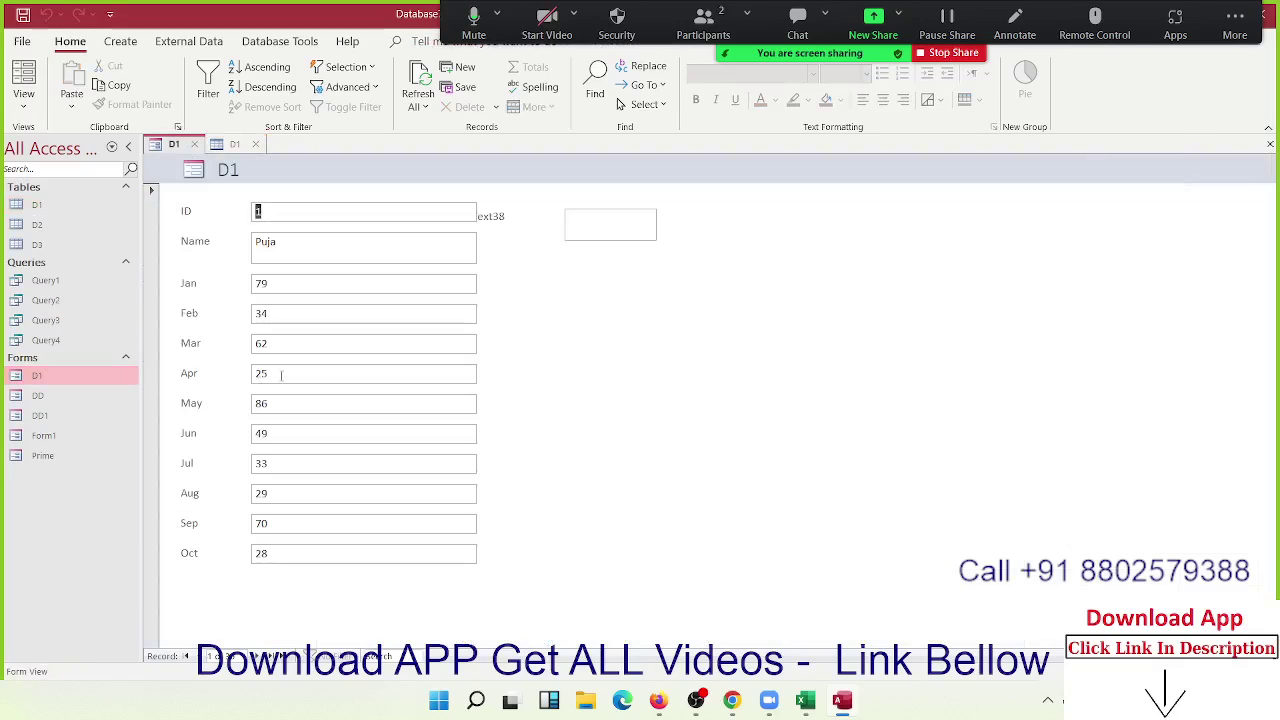
click(78, 403)
double_click(78, 403)
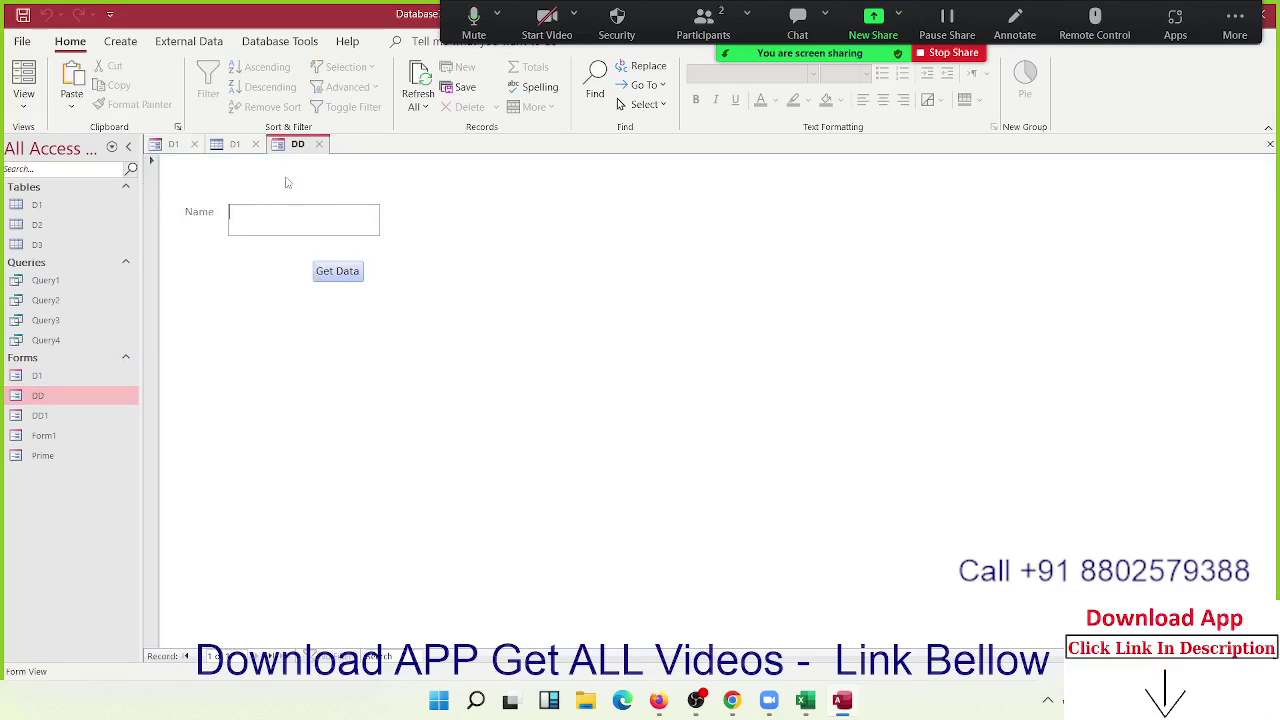
text(P)
text(uja)
click(338, 271)
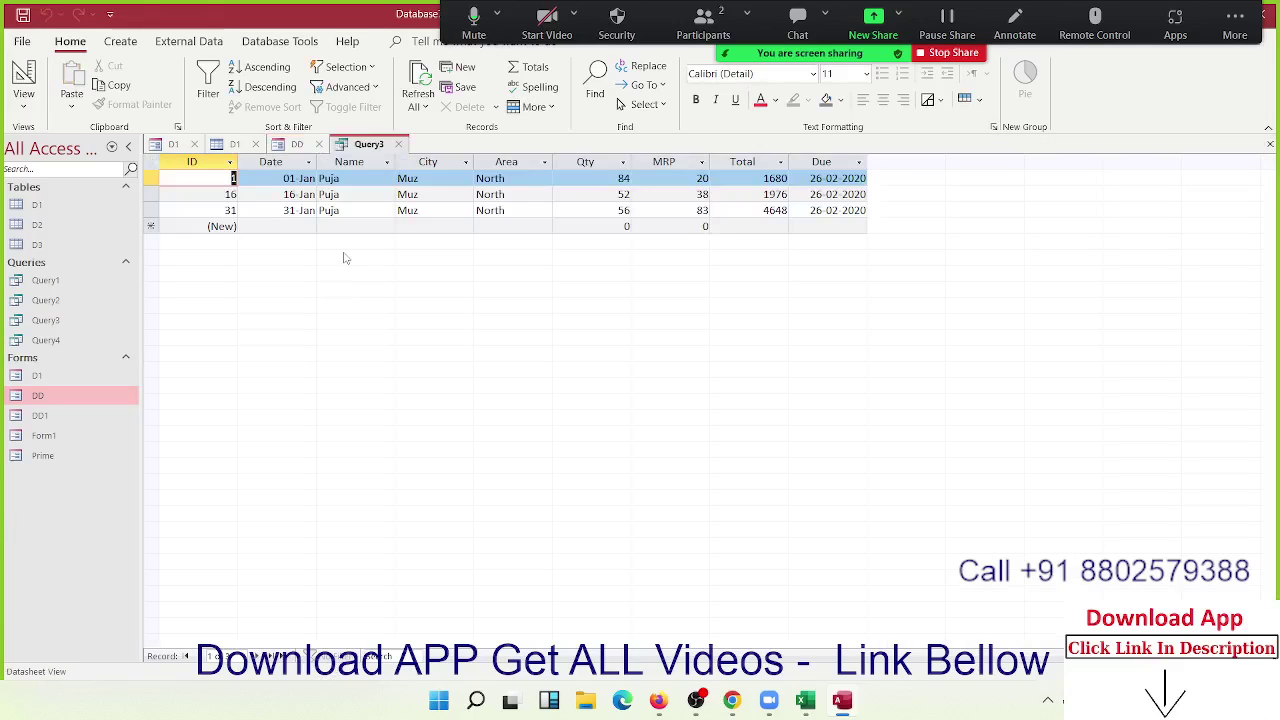
- Open DD1 and Form1, and show the chosen person's two records, IDs 4 and 30
click(70, 421)
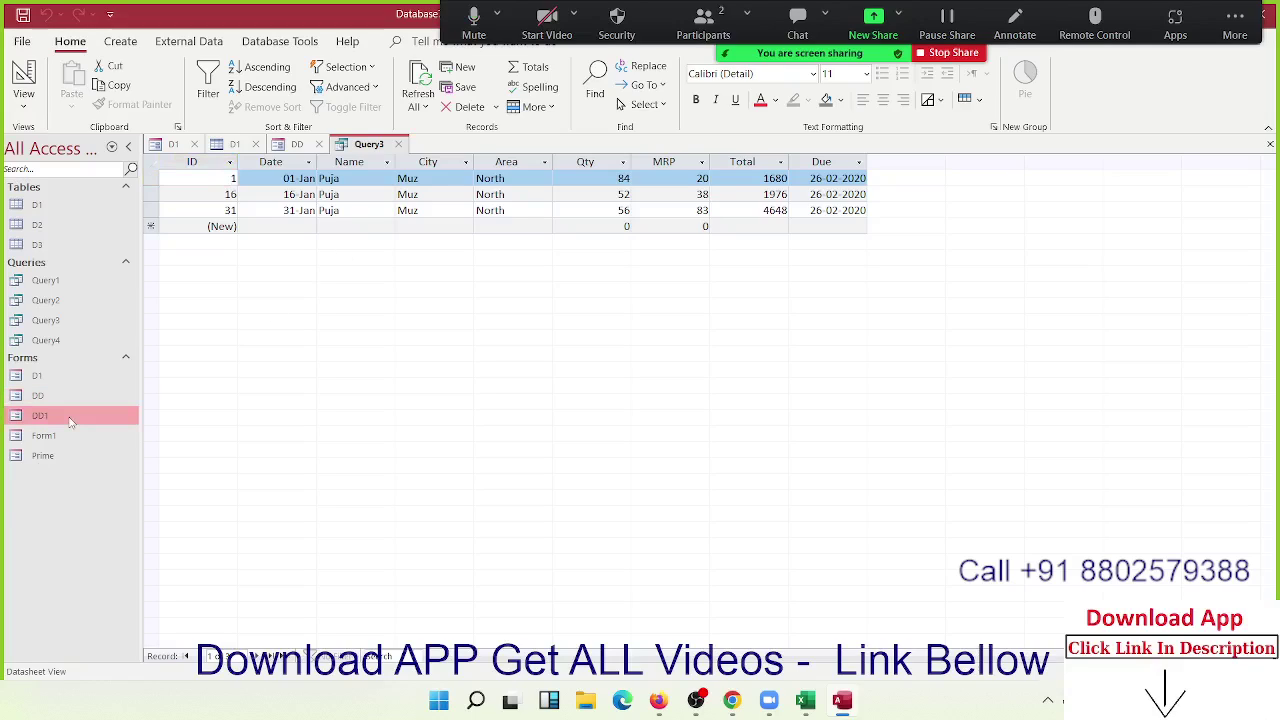
double_click(70, 421)
double_click(63, 440)
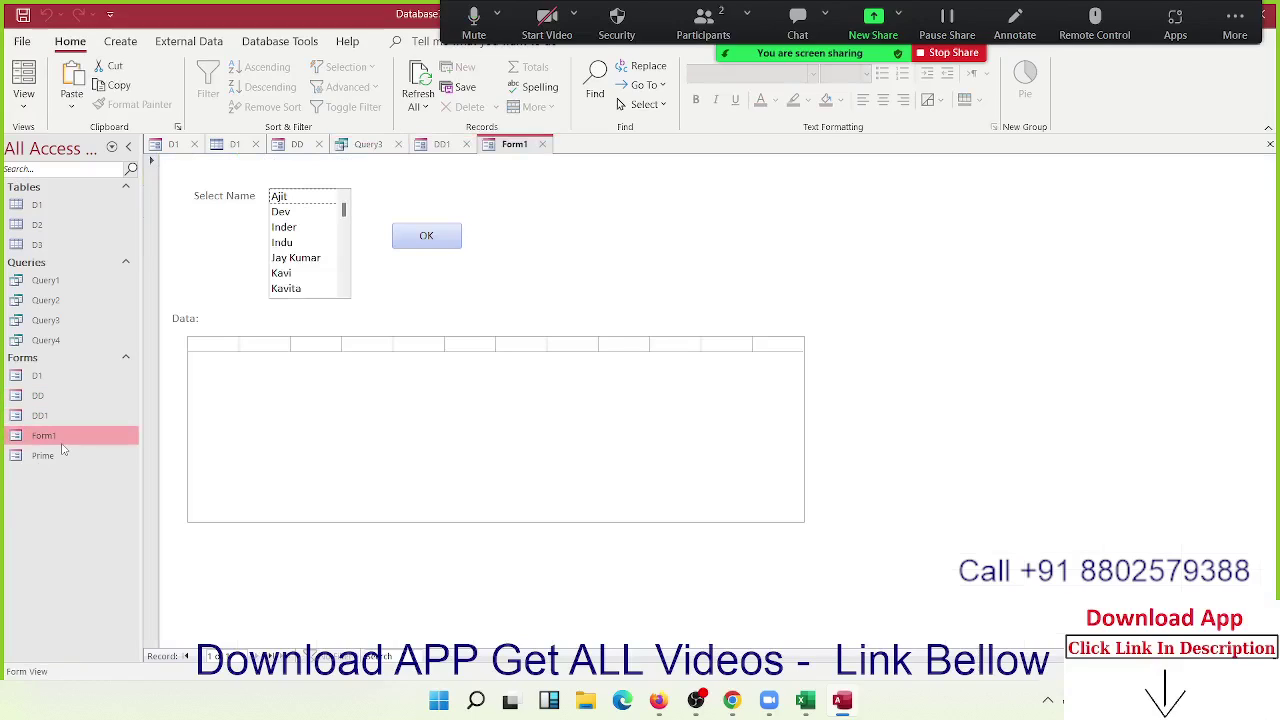
click(291, 227)
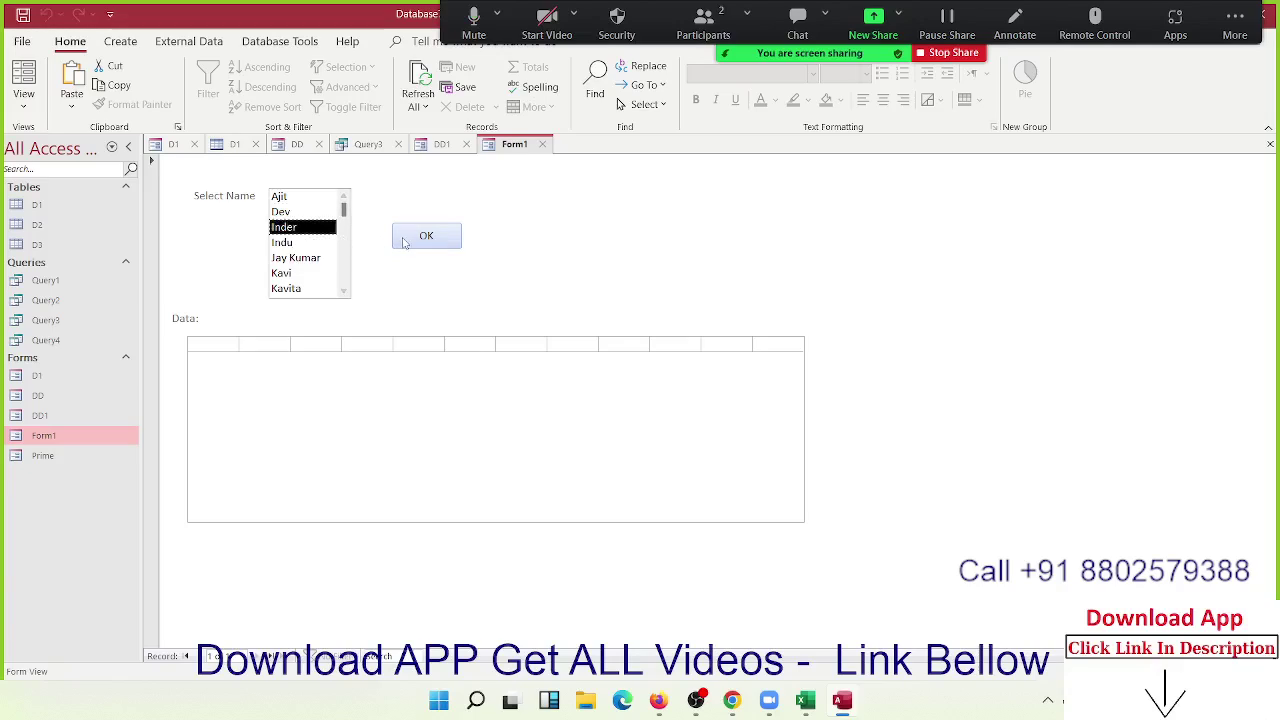
click(404, 243)
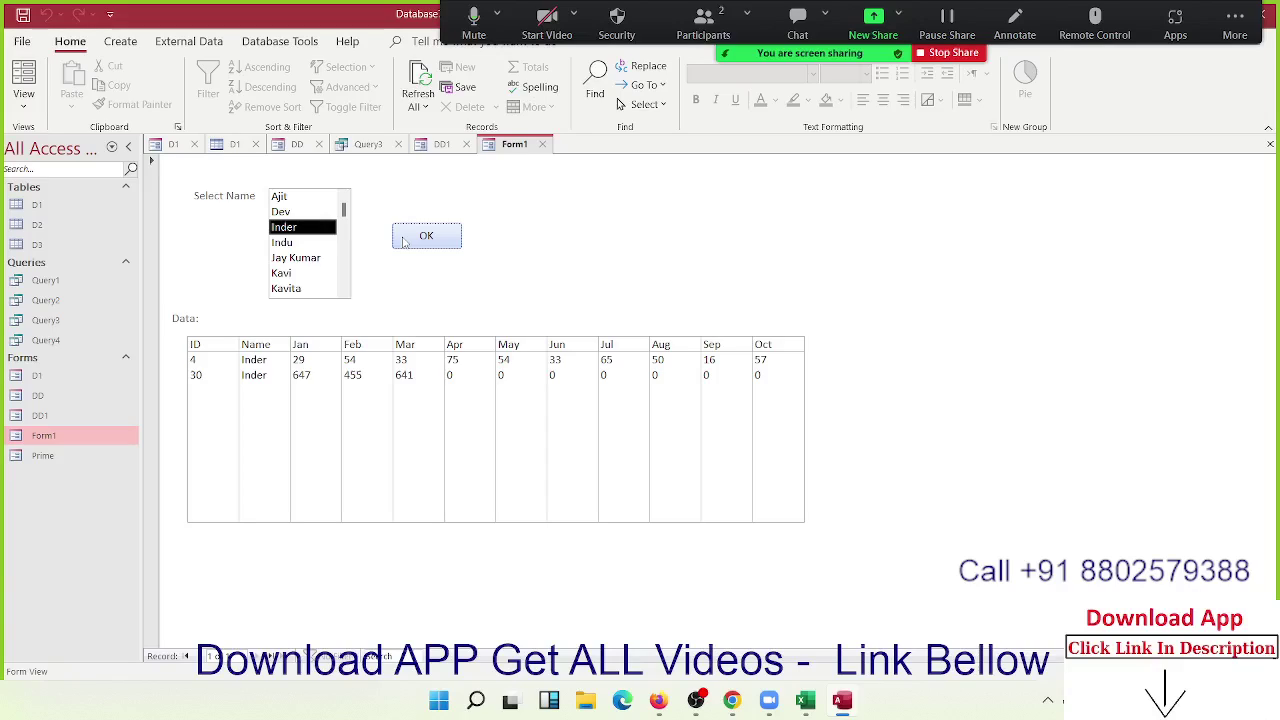
- Open Query1's results and select its GST and Total columns
click(53, 286)
double_click(53, 286)
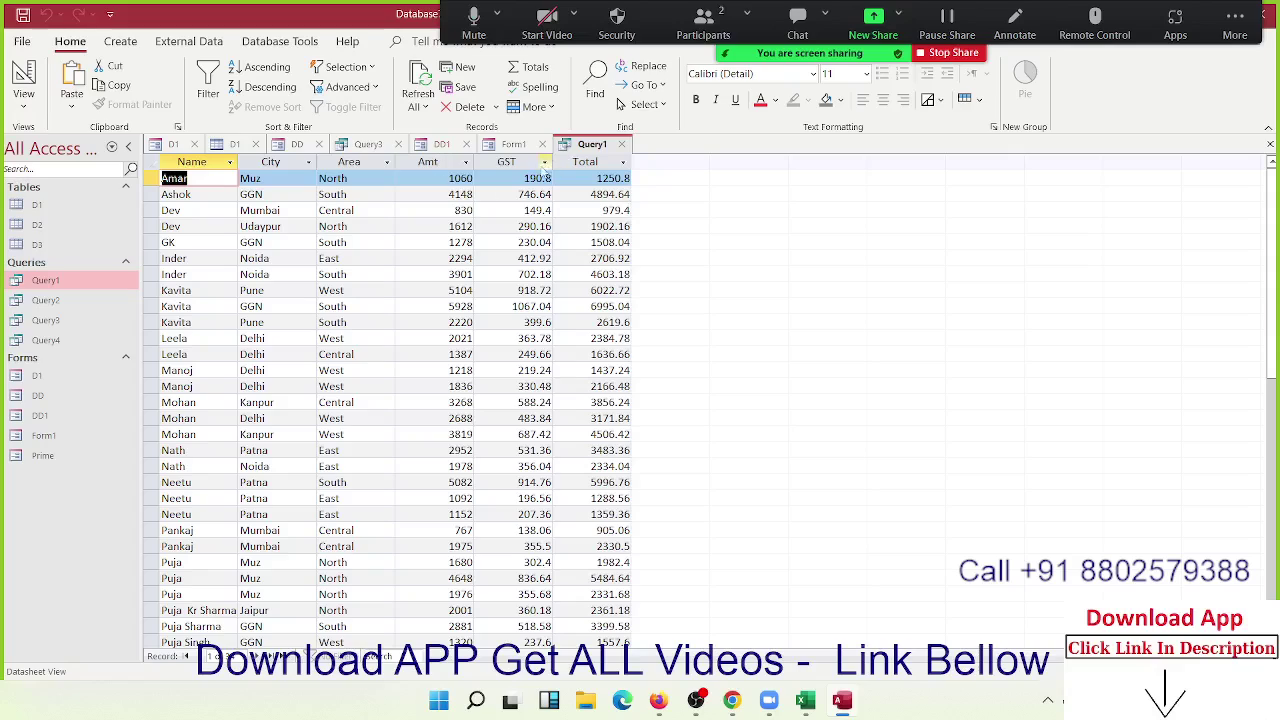
click(520, 163)
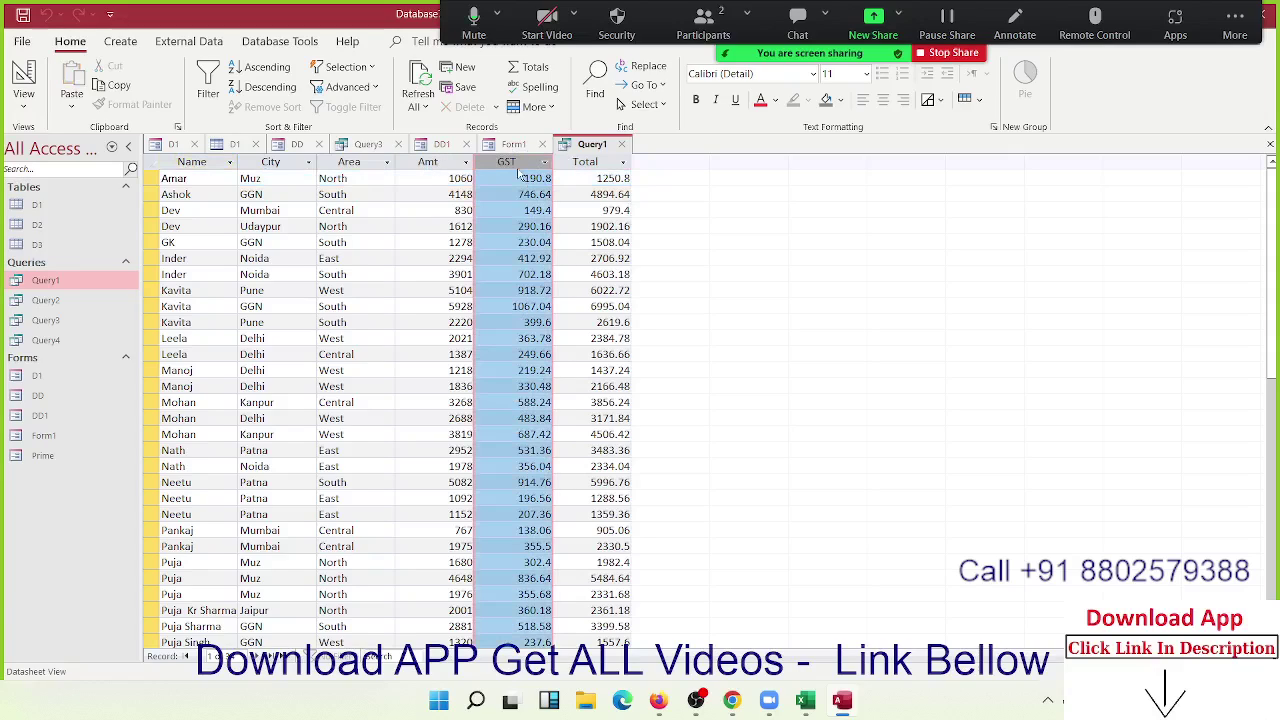
click(598, 163)
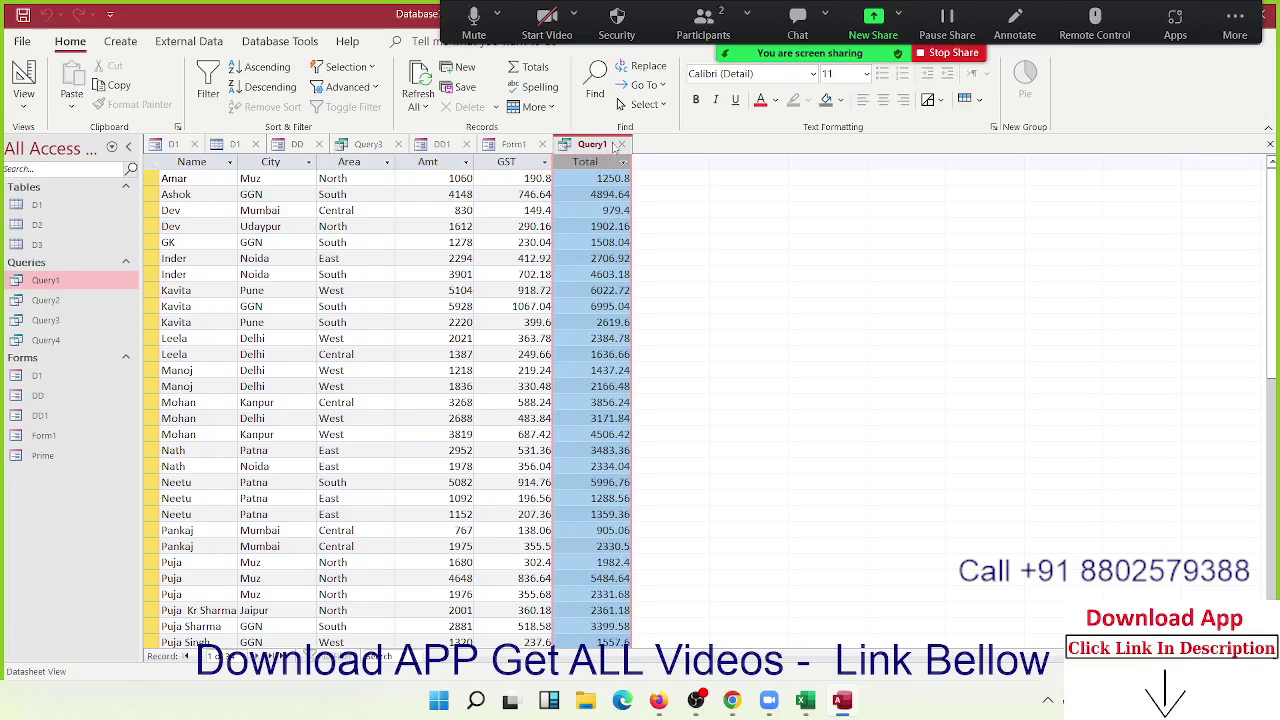
- Close Form1, DD1, Query3, DD, the D1 table and the D1 form
click(543, 146)
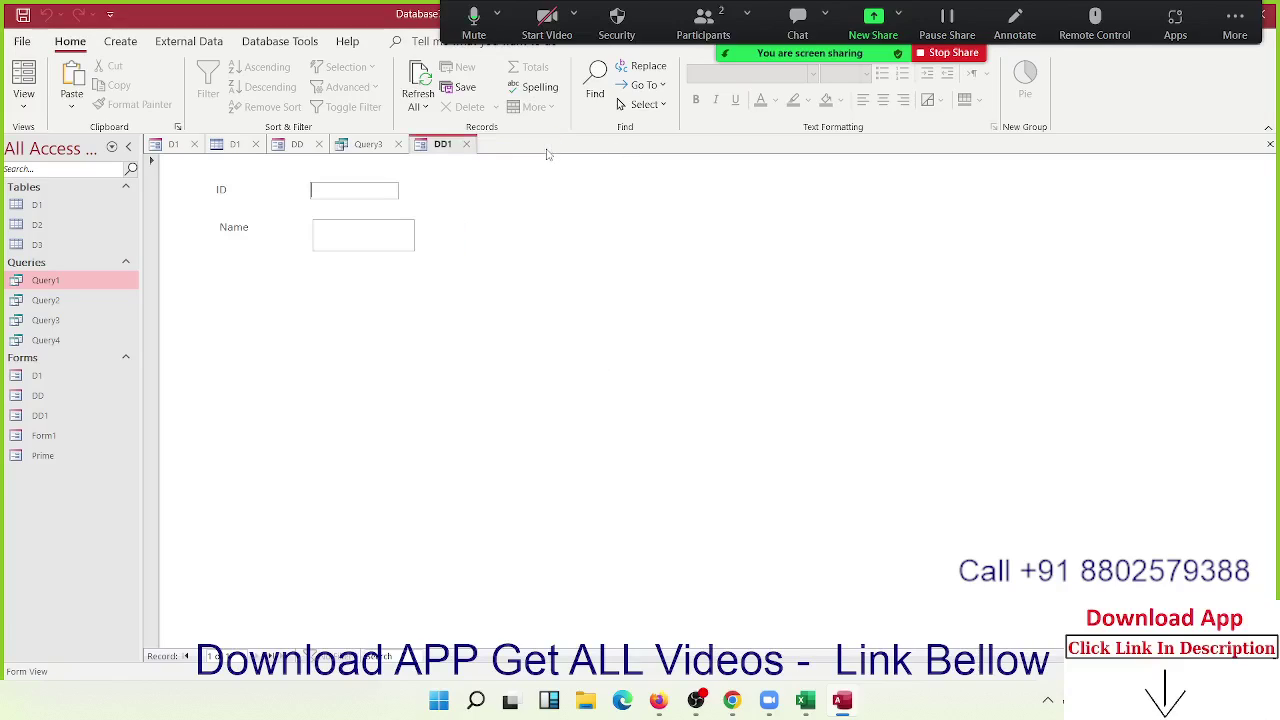
click(467, 145)
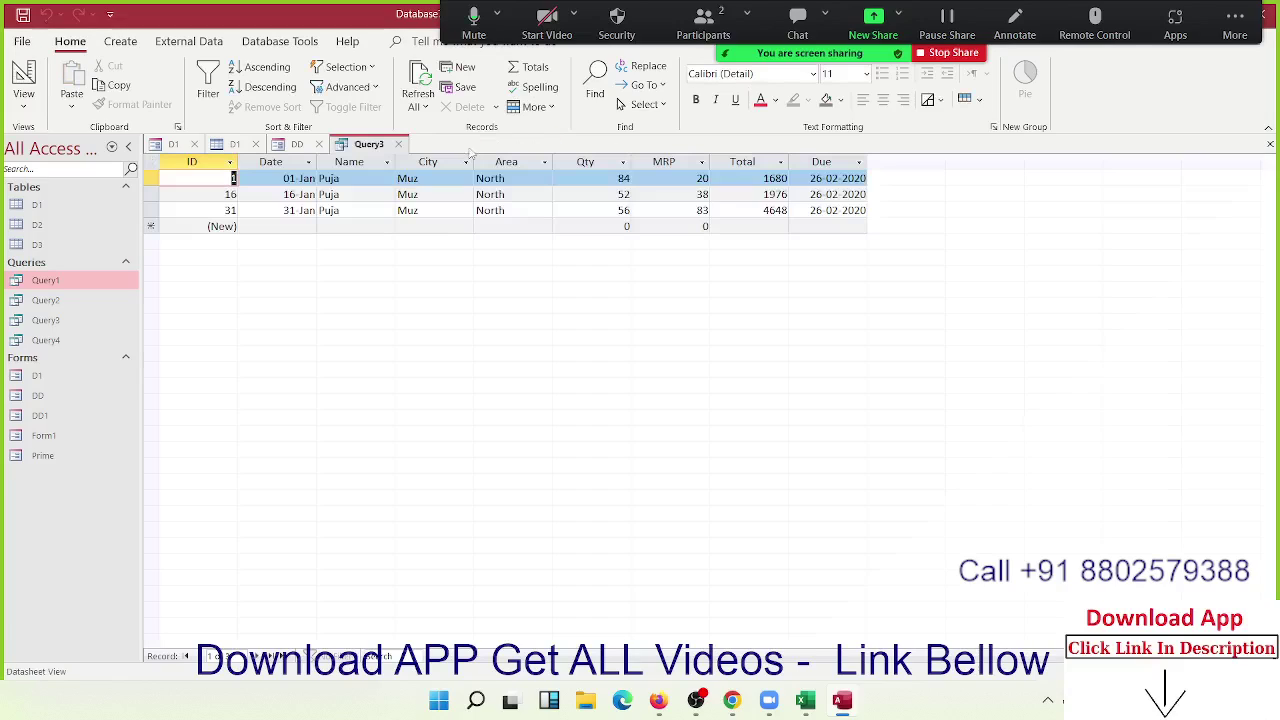
click(403, 146)
click(319, 145)
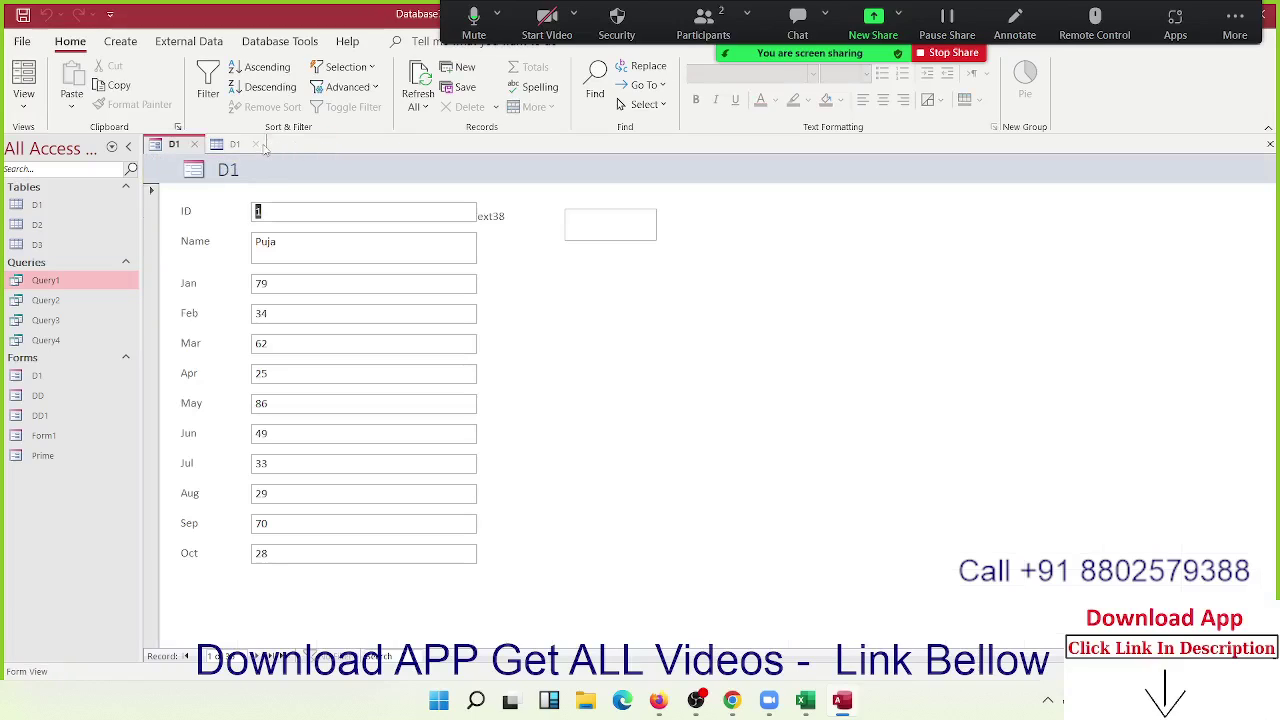
click(257, 145)
click(199, 146)
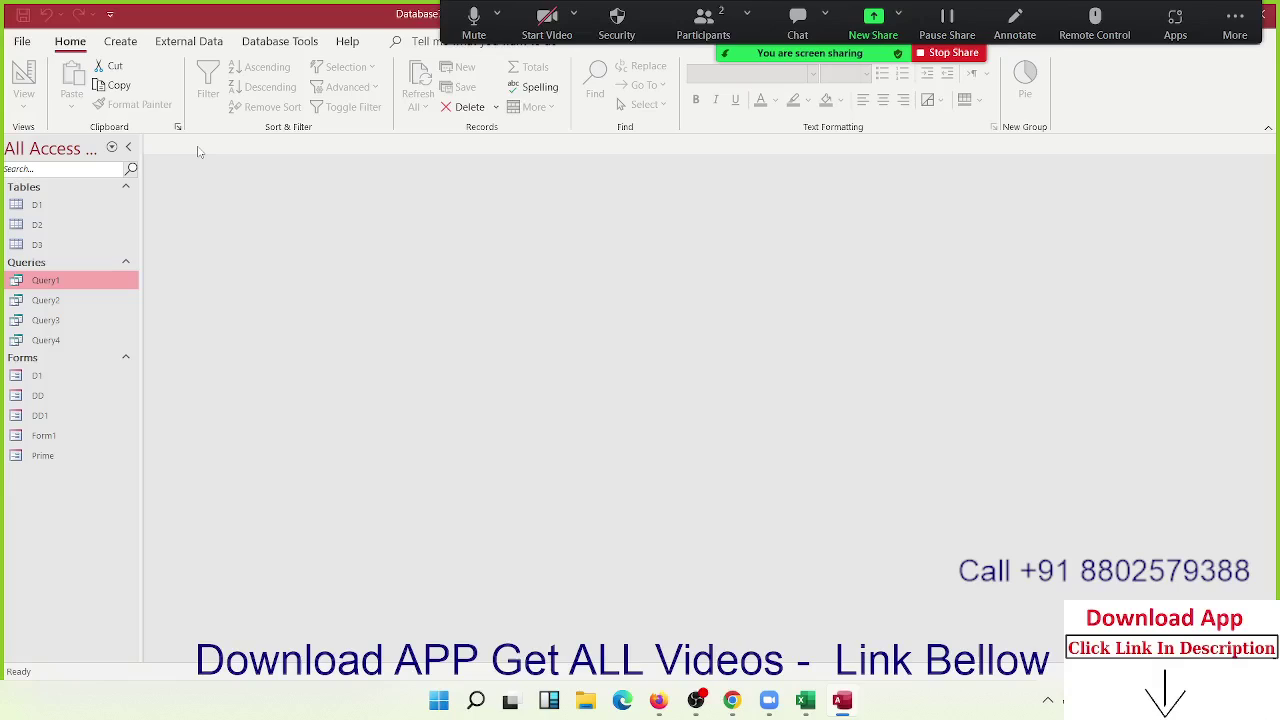
click(120, 41)
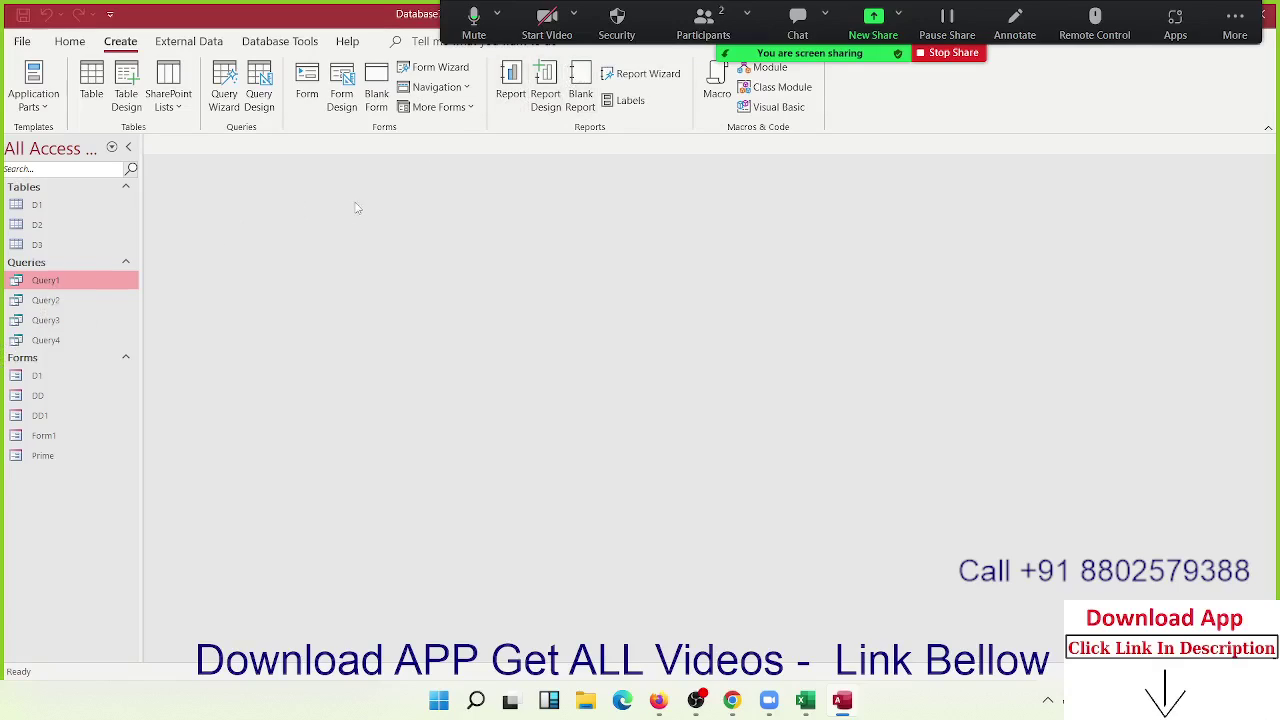
- Generate a report from Query1, then close it and save it as Query1
click(515, 100)
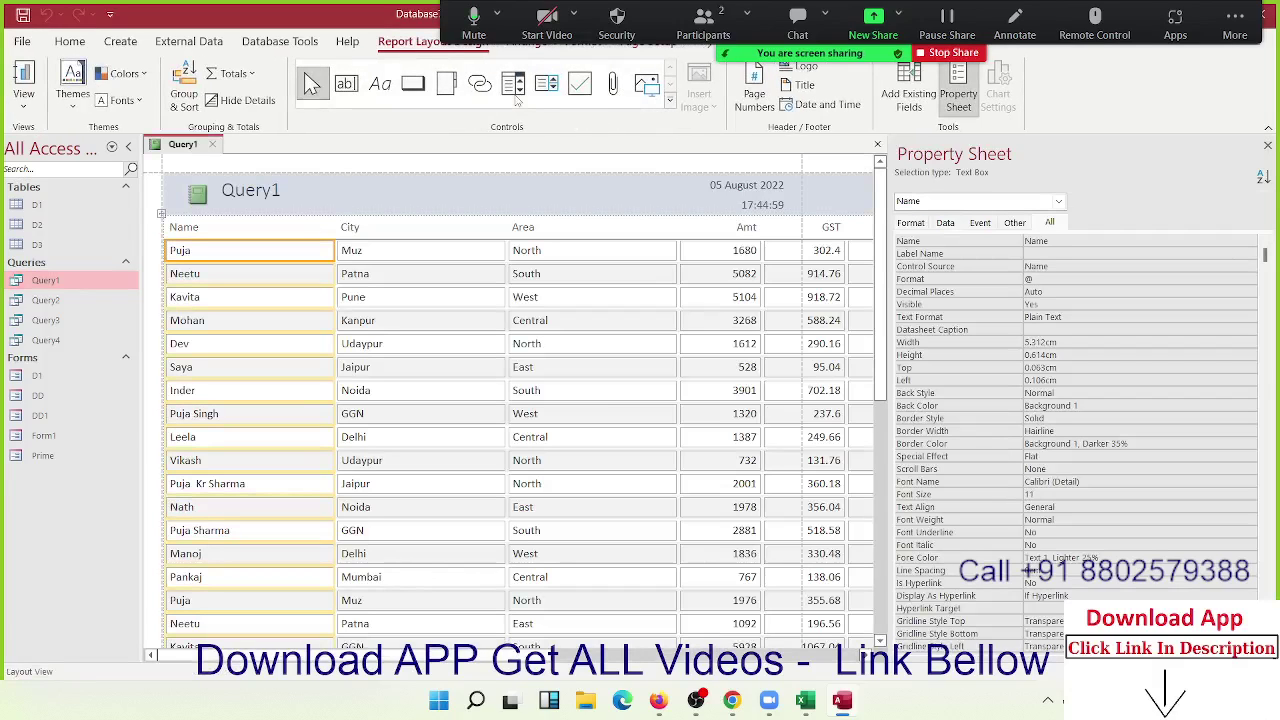
scroll(448, 244, down, 3)
scroll(448, 244, up, 3)
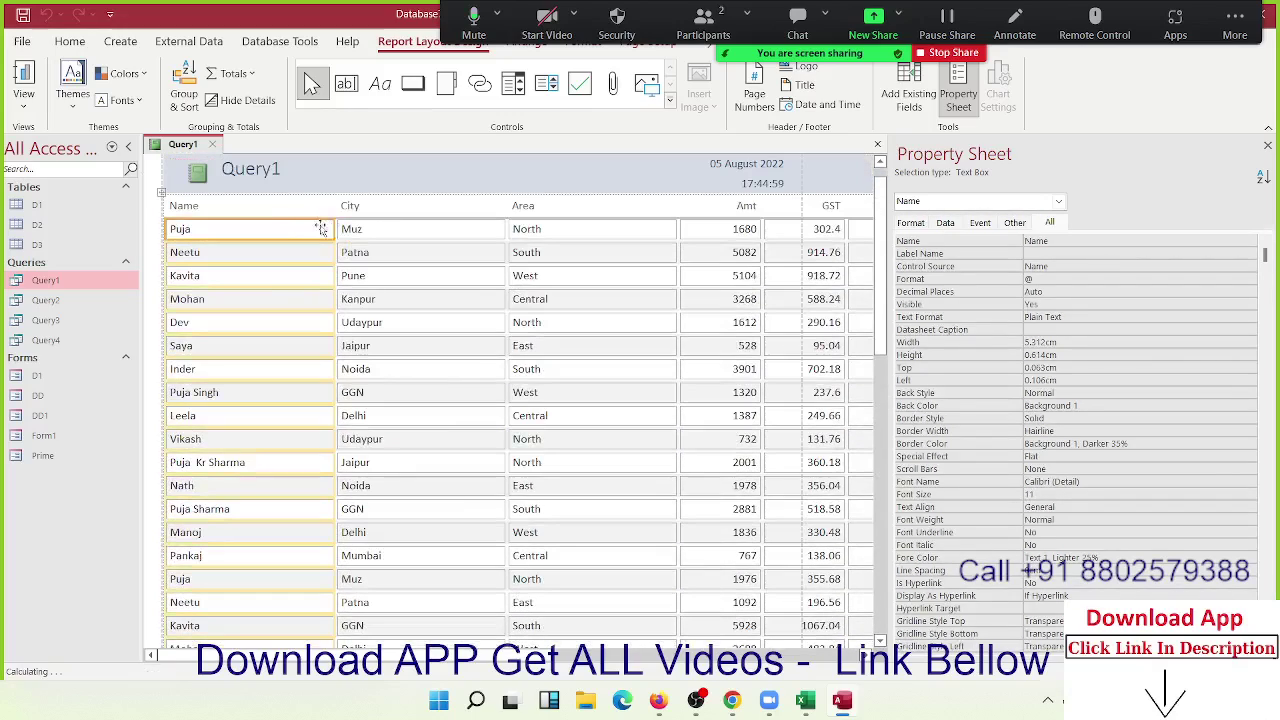
scroll(402, 202, down, 2)
scroll(402, 202, down, 3)
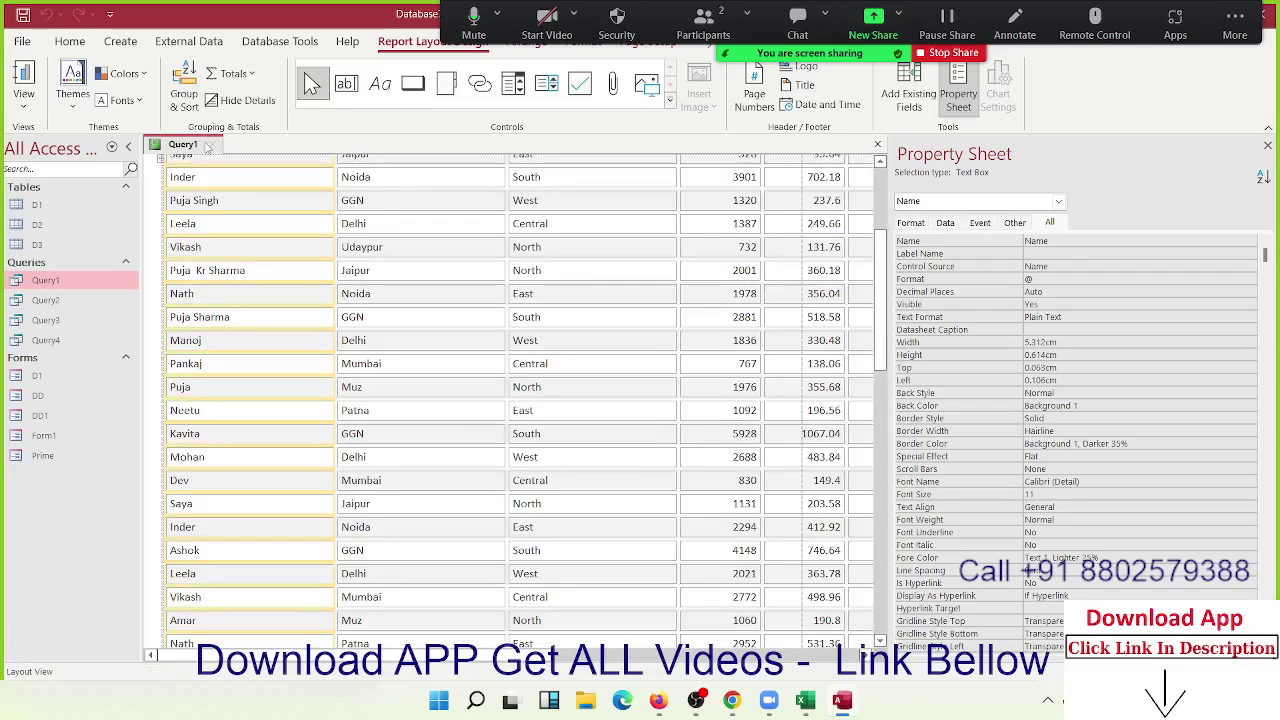
click(212, 144)
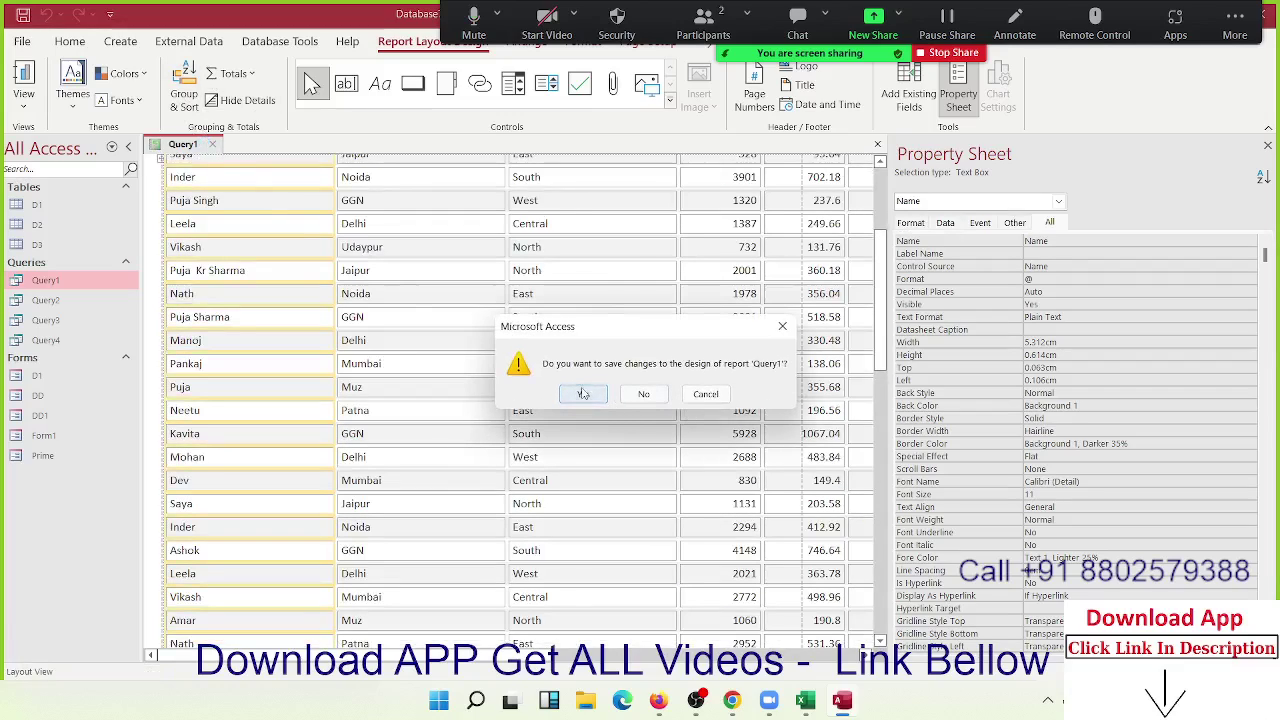
click(583, 394)
click(645, 273)
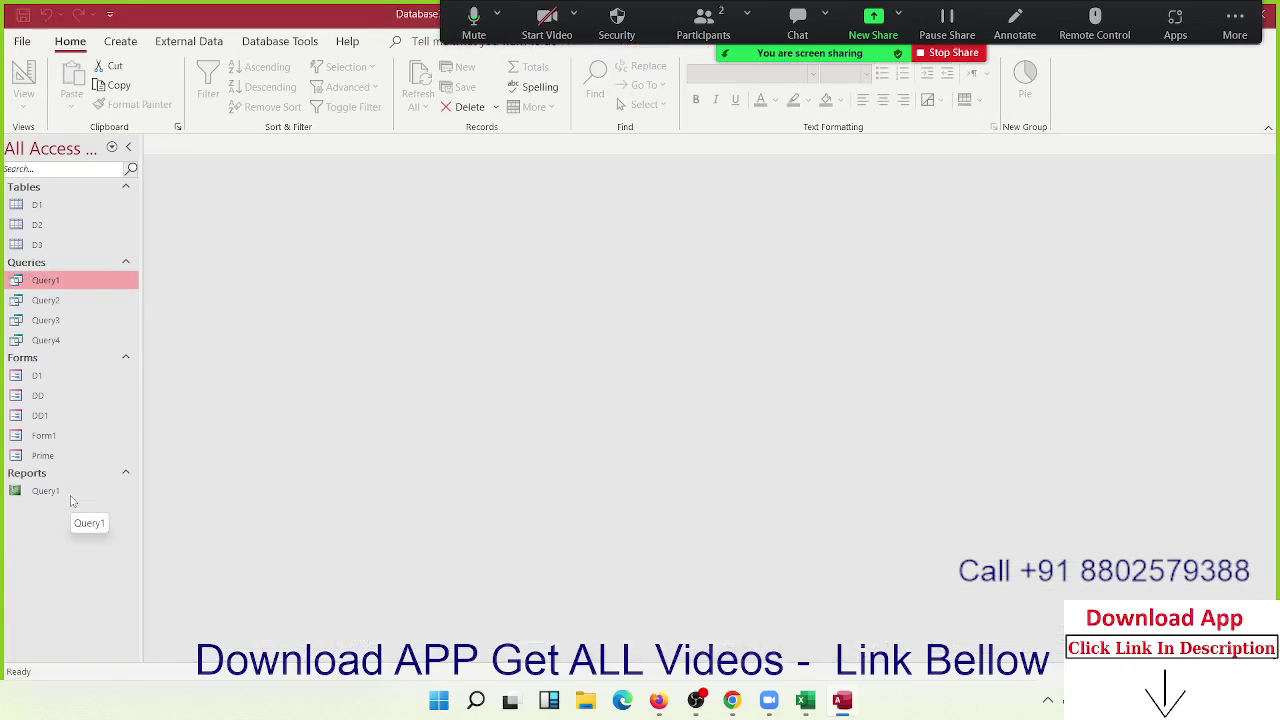
- Open the saved Query1 report and scroll through its rows
double_click(71, 495)
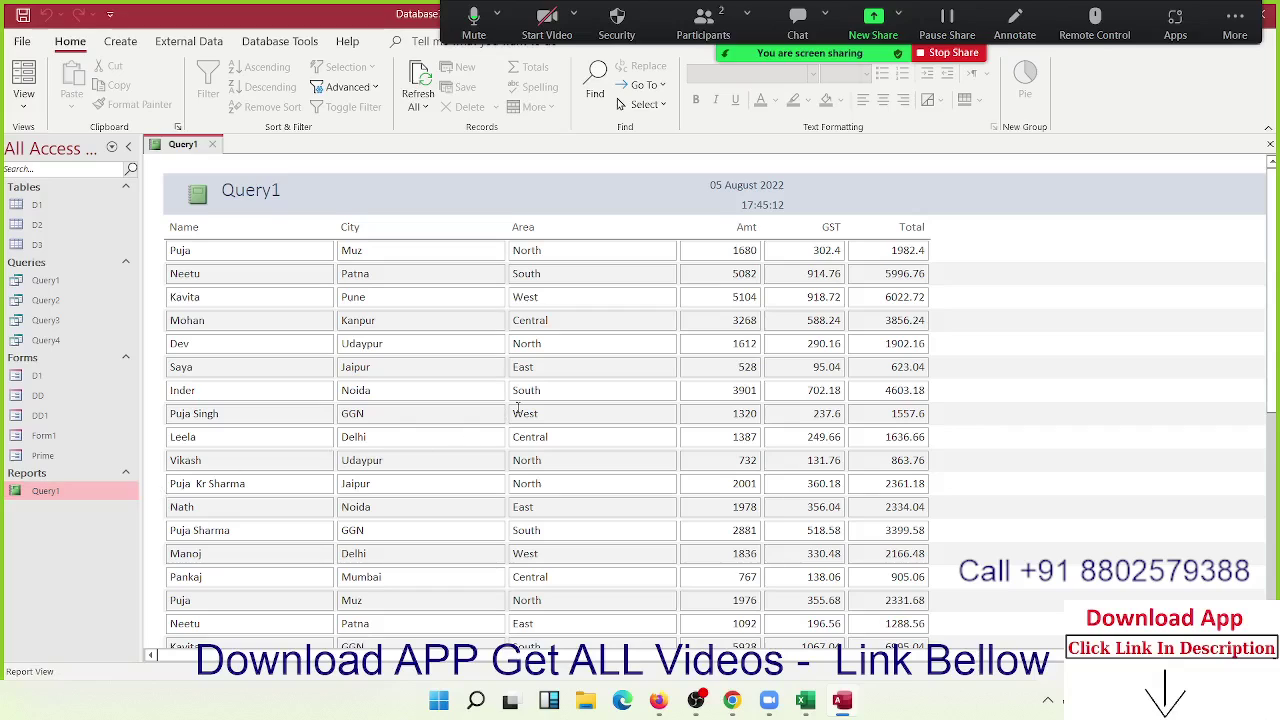
click(518, 411)
scroll(517, 410, down, 5)
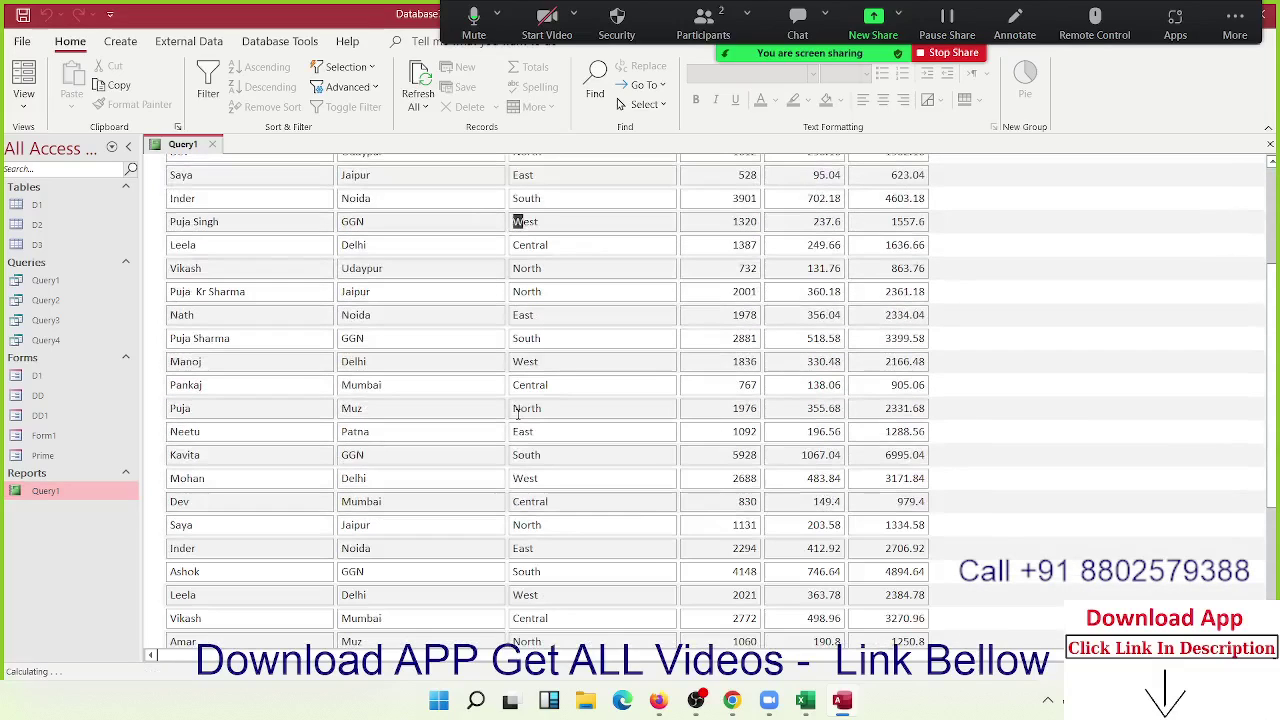
scroll(517, 412, down, 4)
scroll(516, 425, down, 2)
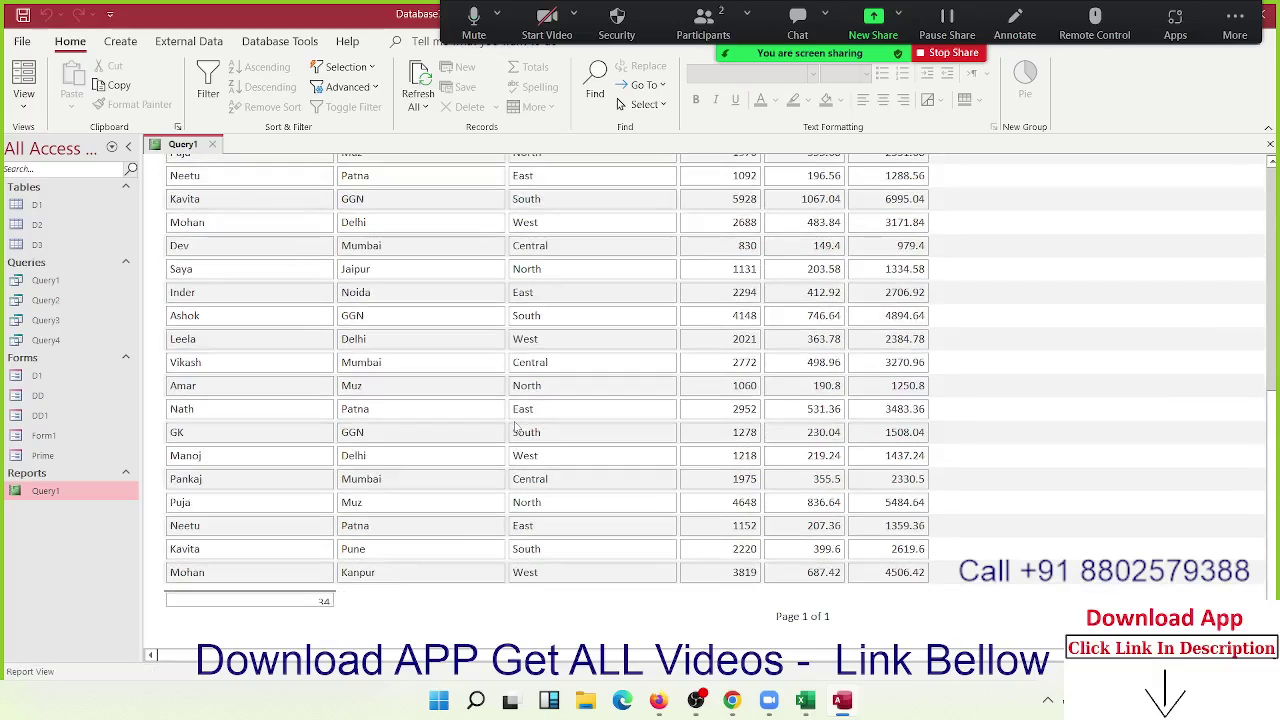
scroll(831, 587, up, 2)
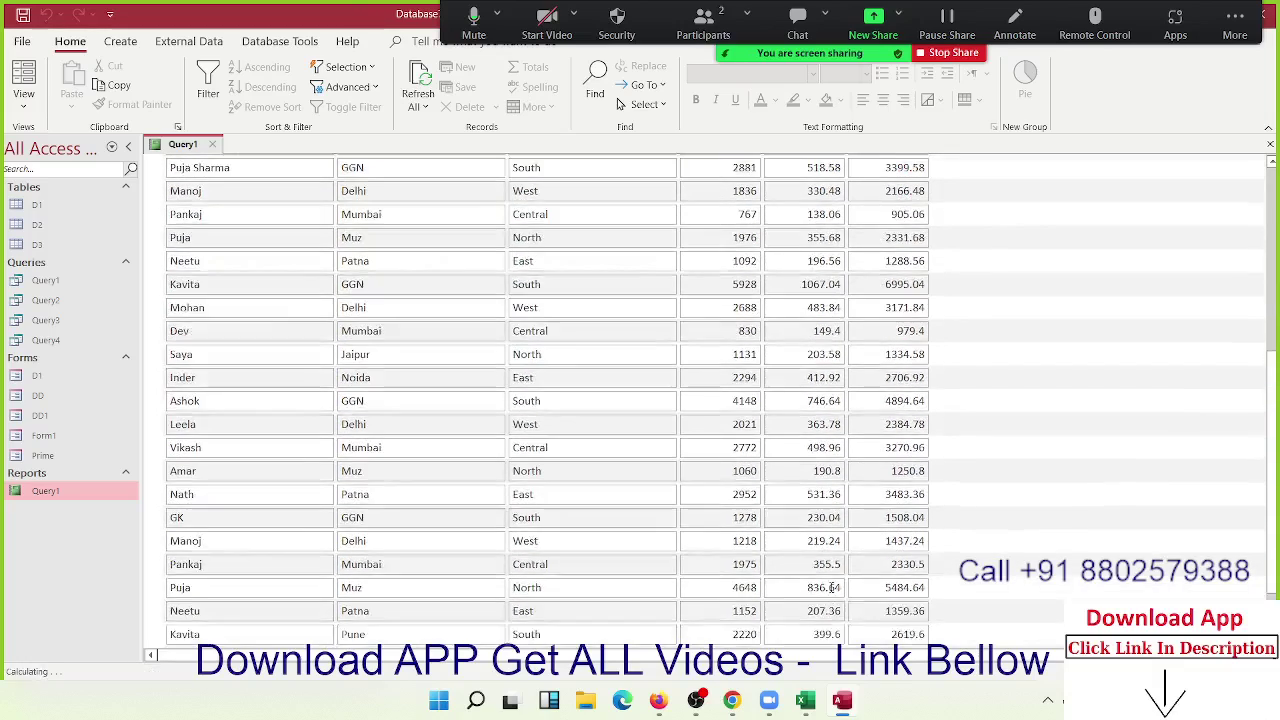
scroll(831, 587, up, 1)
scroll(831, 587, up, 2)
scroll(831, 588, up, 3)
scroll(831, 589, up, 2)
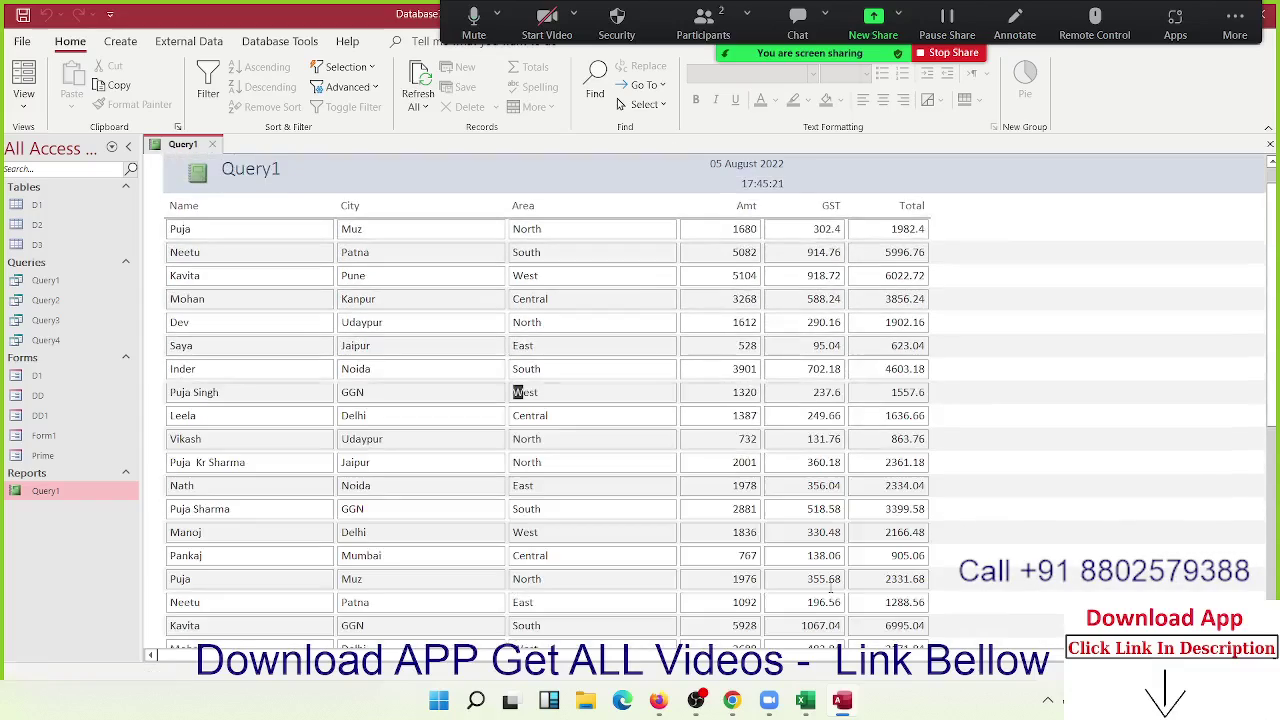
scroll(831, 588, up, 1)
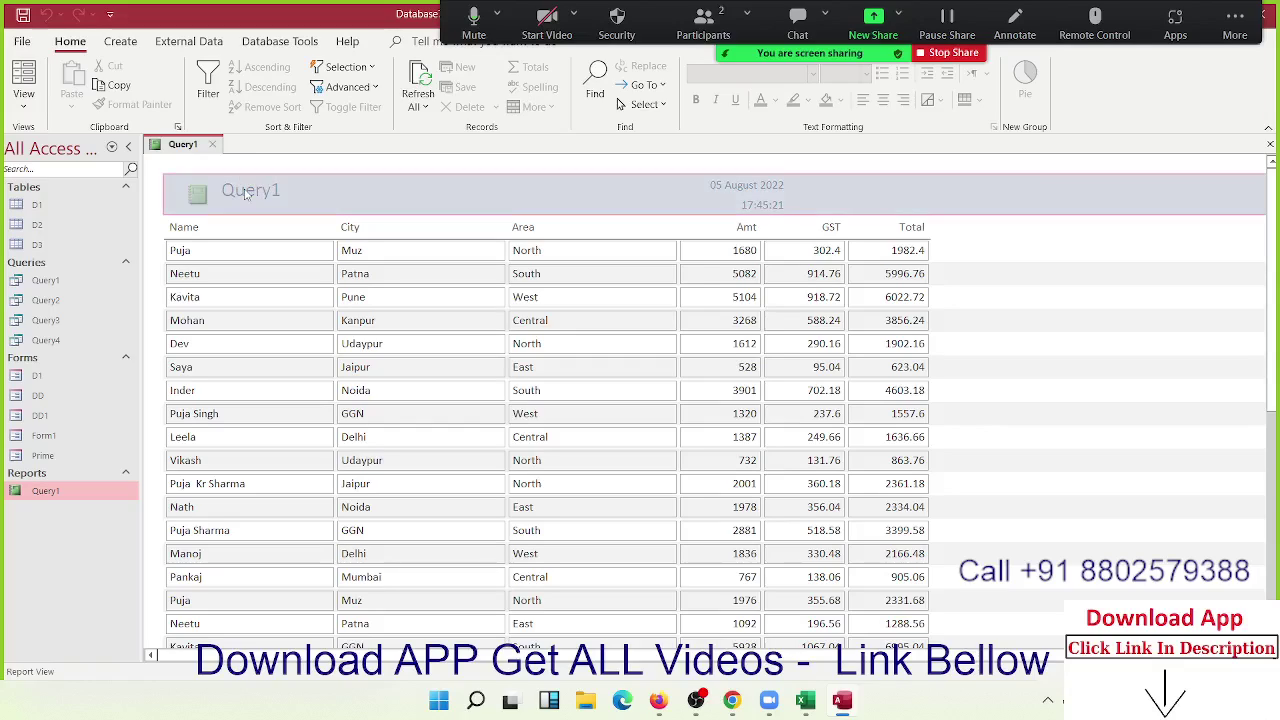
- Review the report again from its title header, then close the Query1 report
click(197, 200)
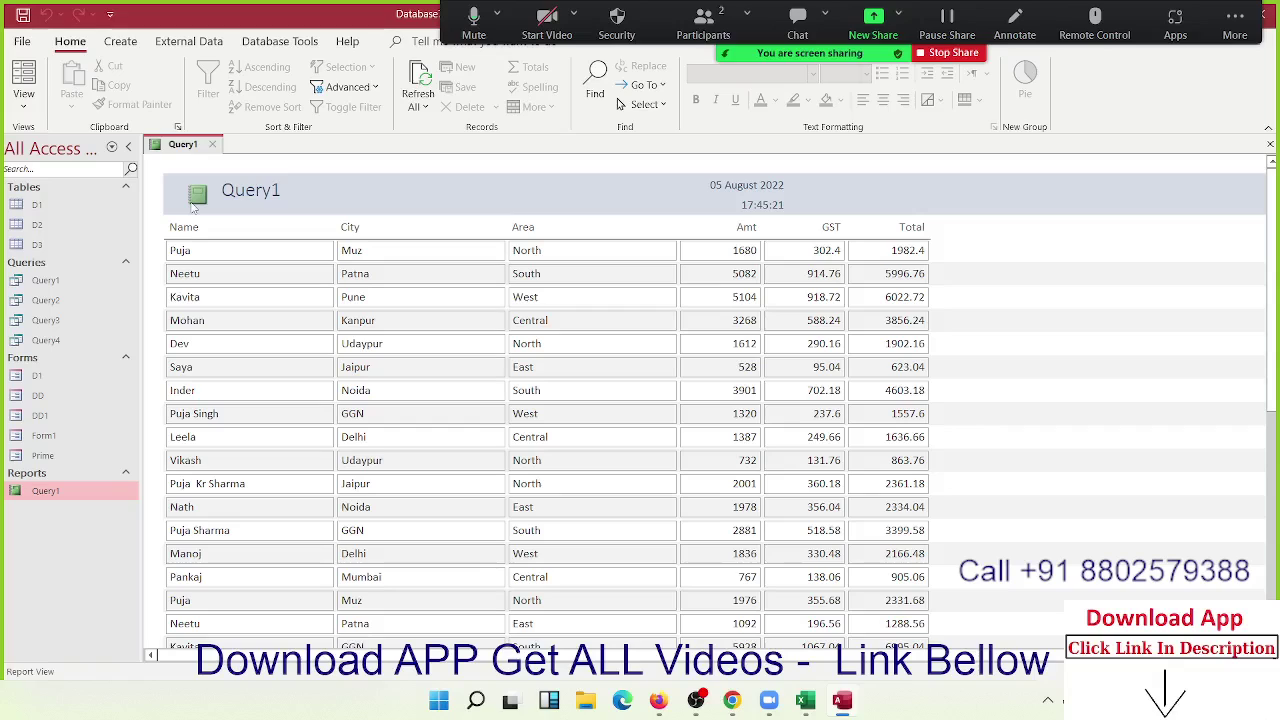
scroll(703, 363, down, 3)
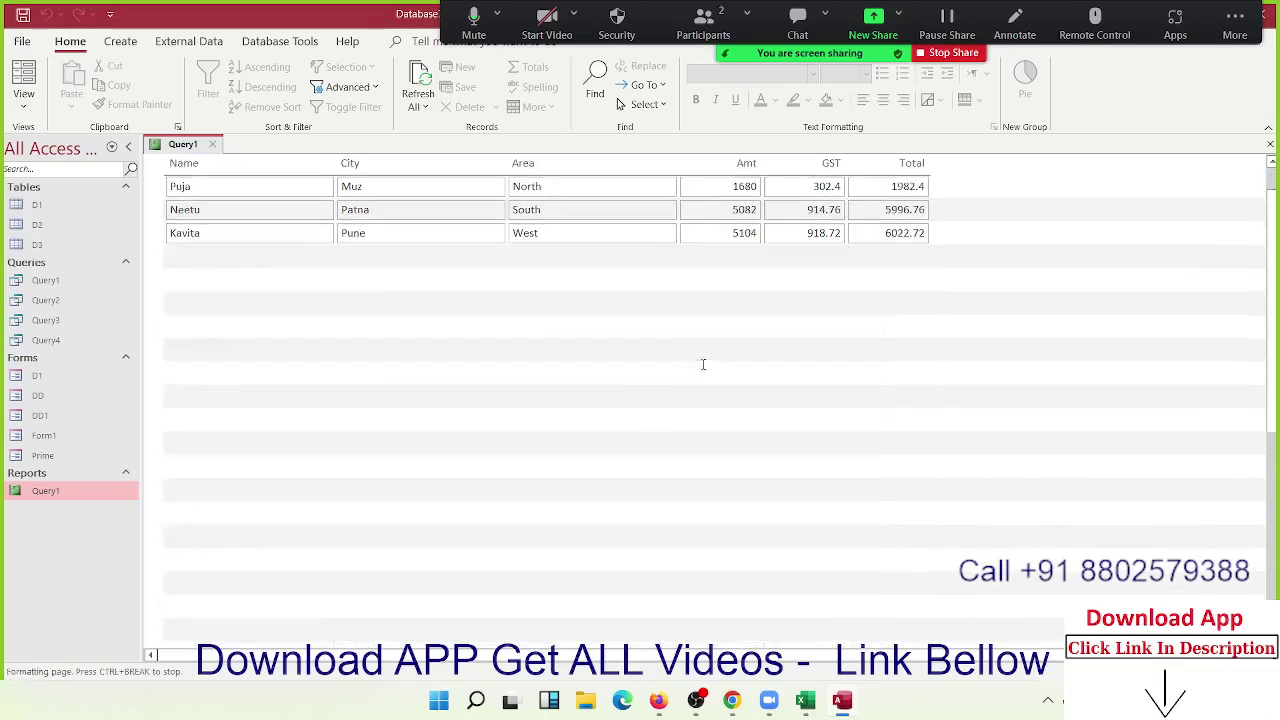
scroll(703, 371, down, 3)
scroll(605, 510, down, 3)
scroll(604, 495, down, 5)
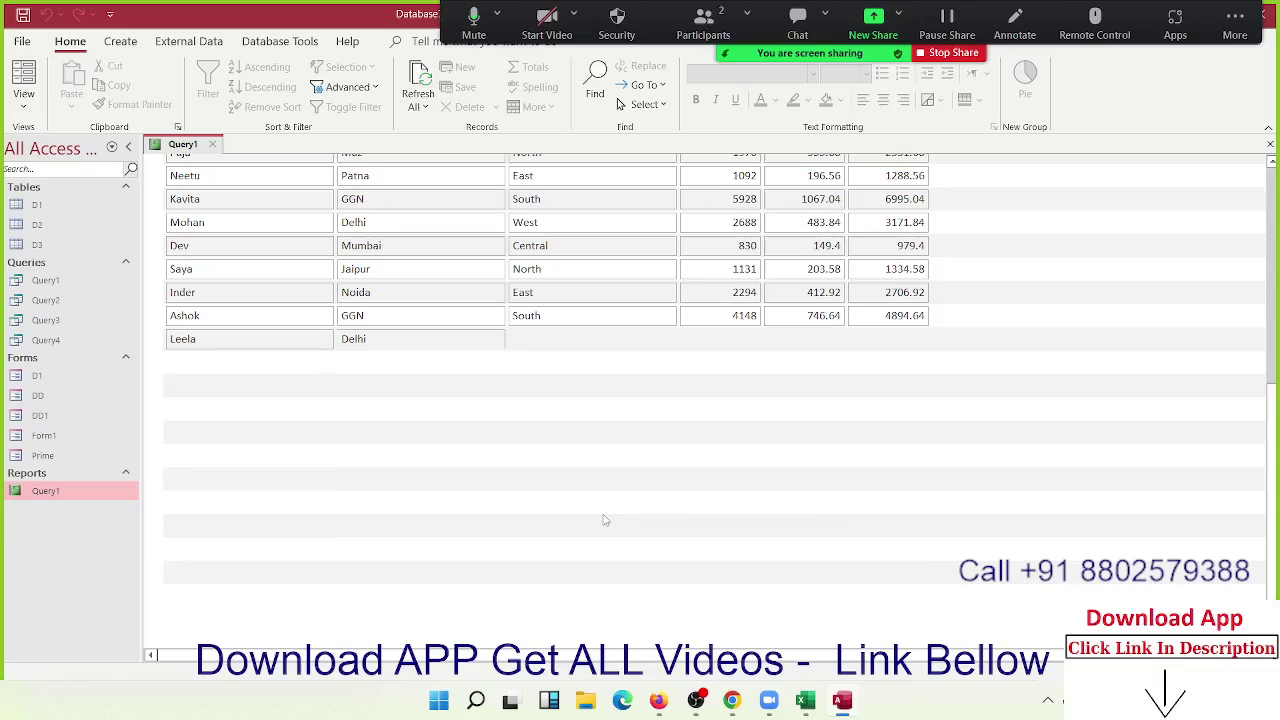
scroll(603, 478, up, 5)
scroll(451, 417, up, 5)
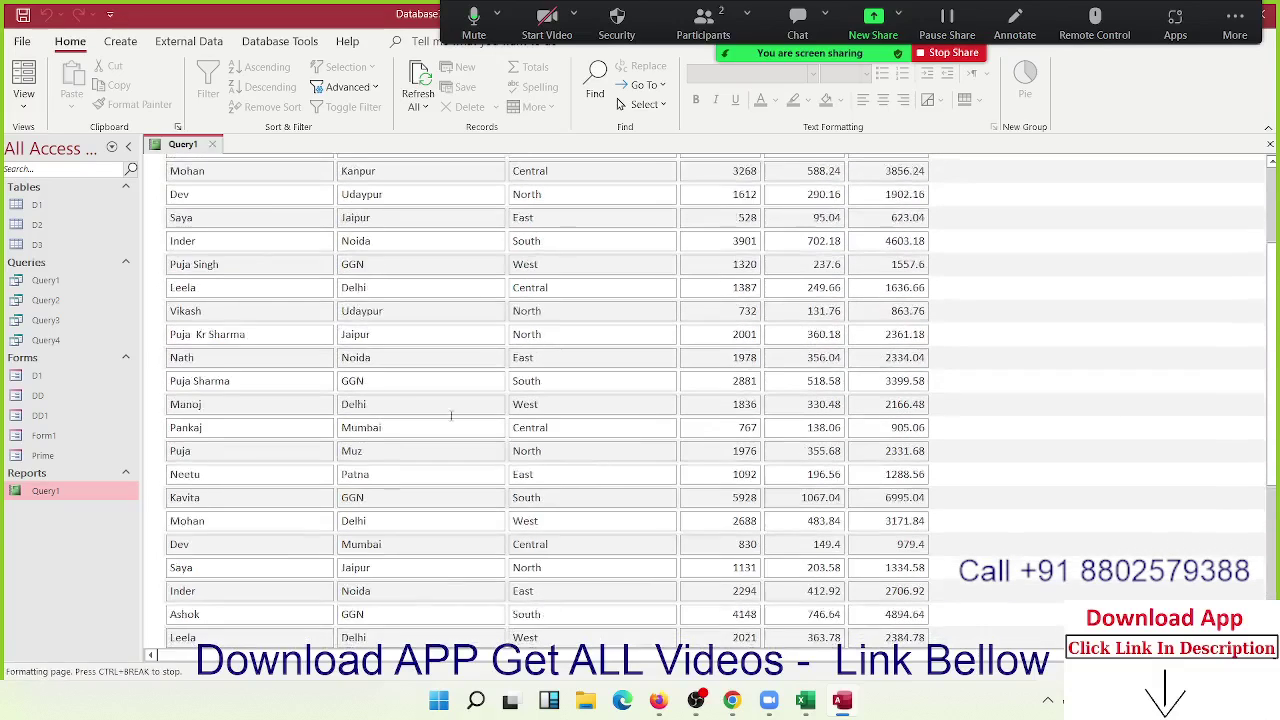
scroll(257, 251, up, 5)
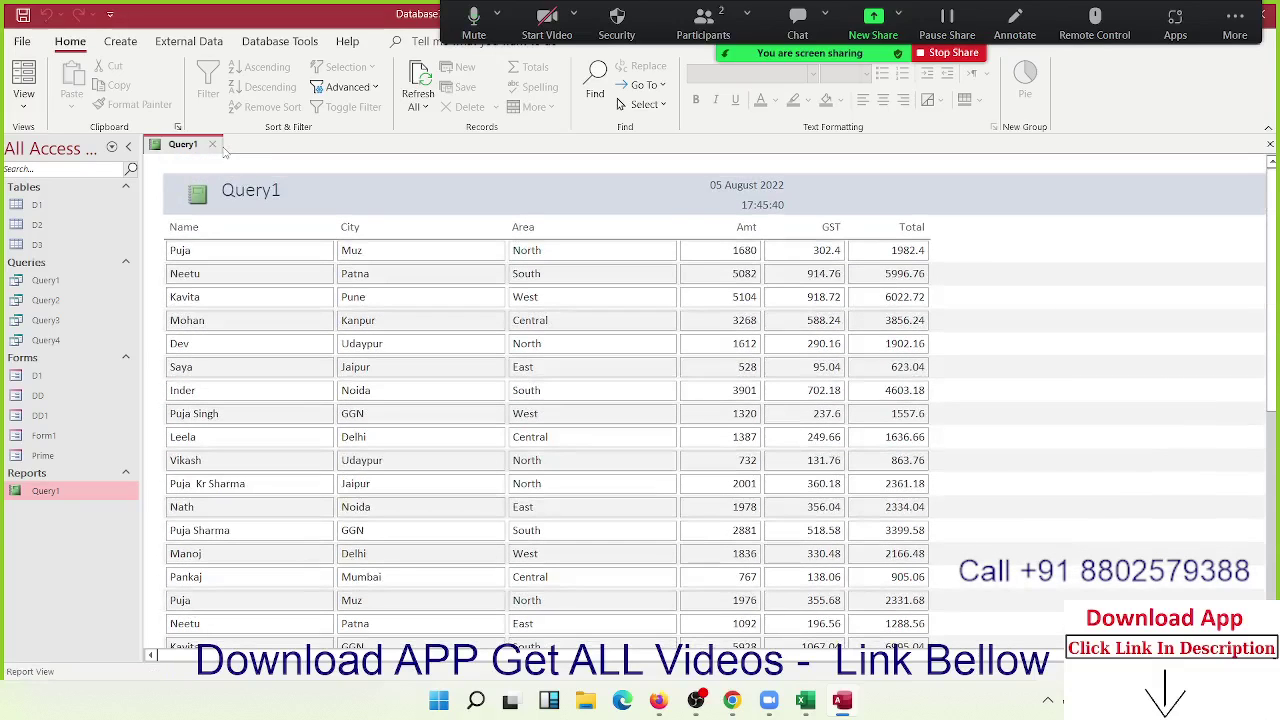
click(215, 146)
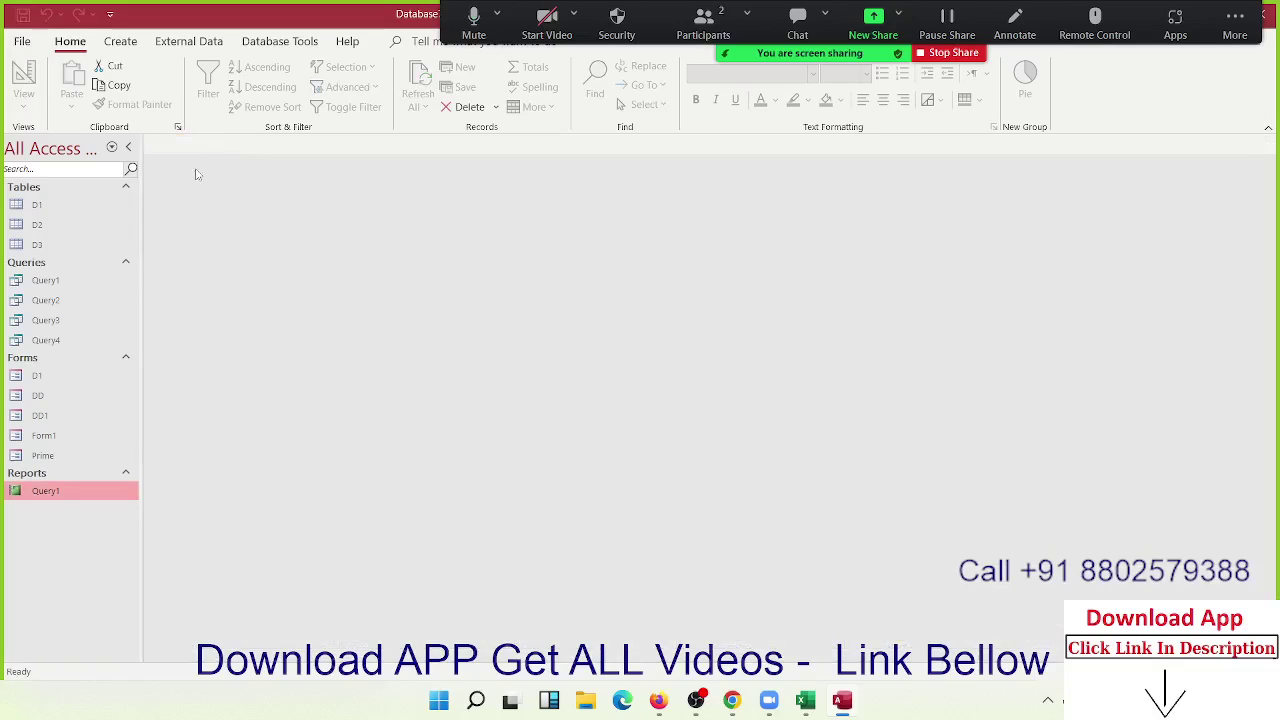
click(70, 206)
click(55, 286)
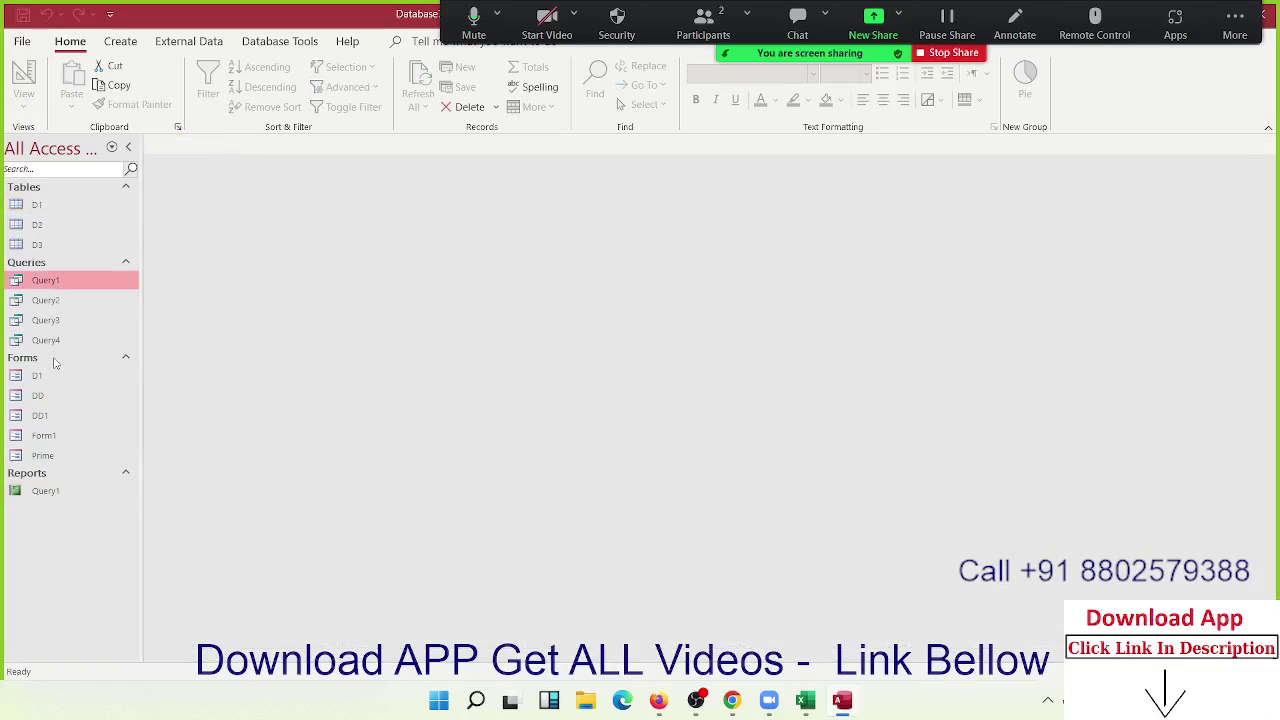
right_click(72, 281)
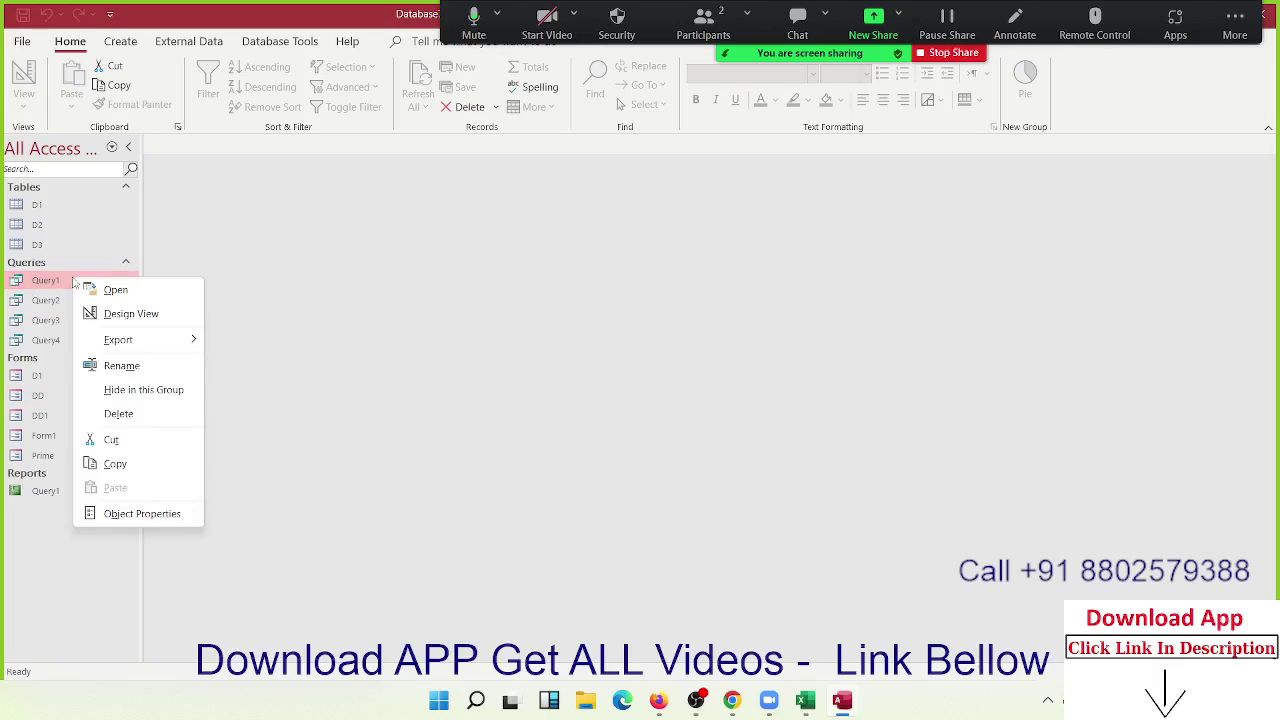
click(115, 312)
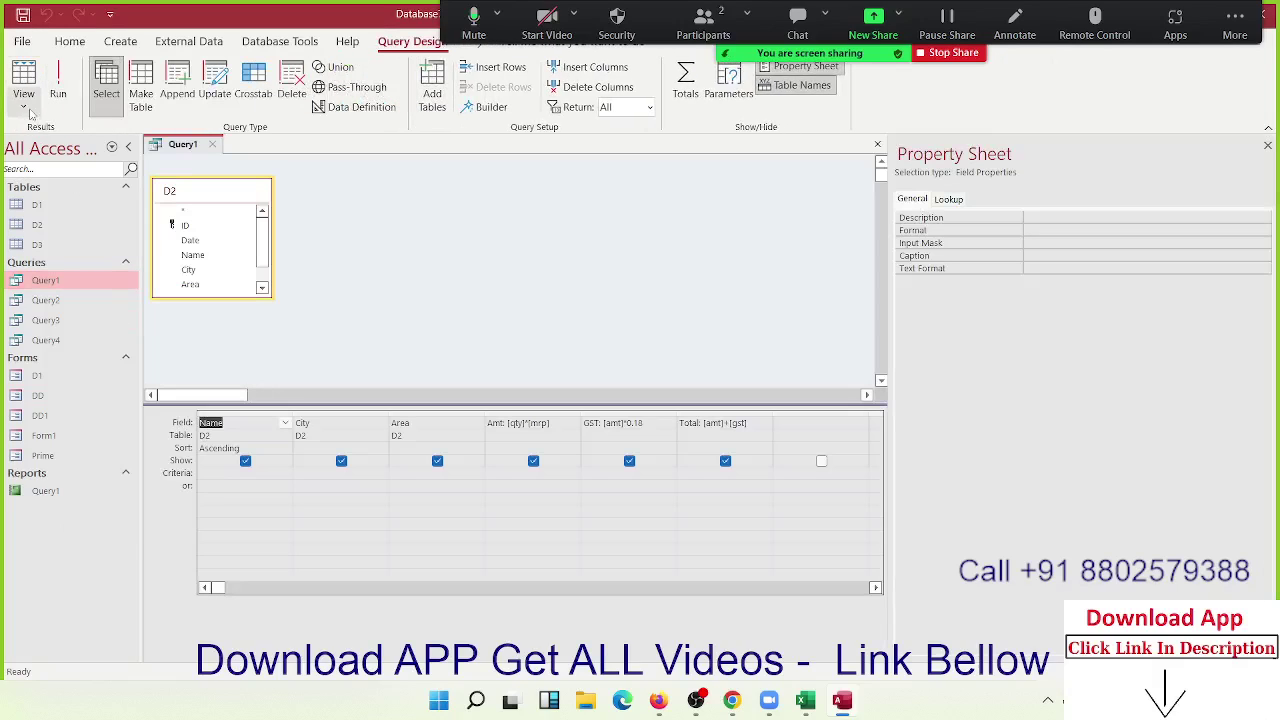
click(24, 100)
click(62, 178)
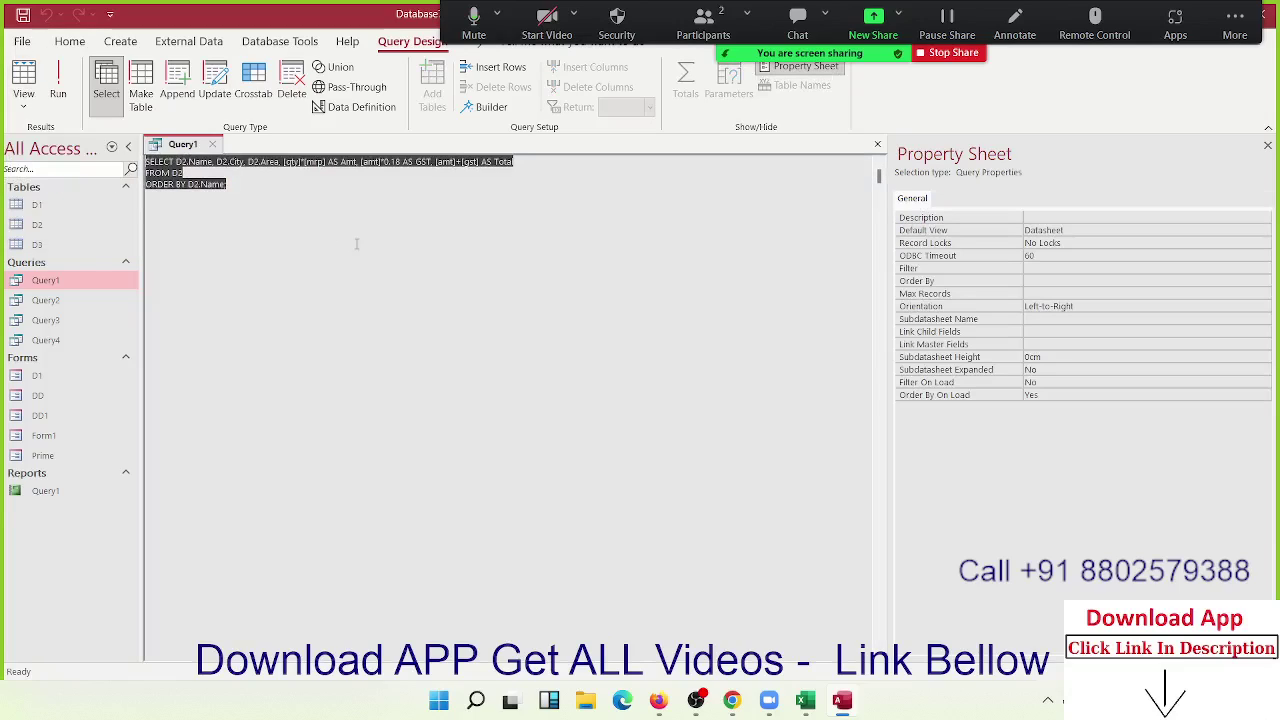
click(398, 449)
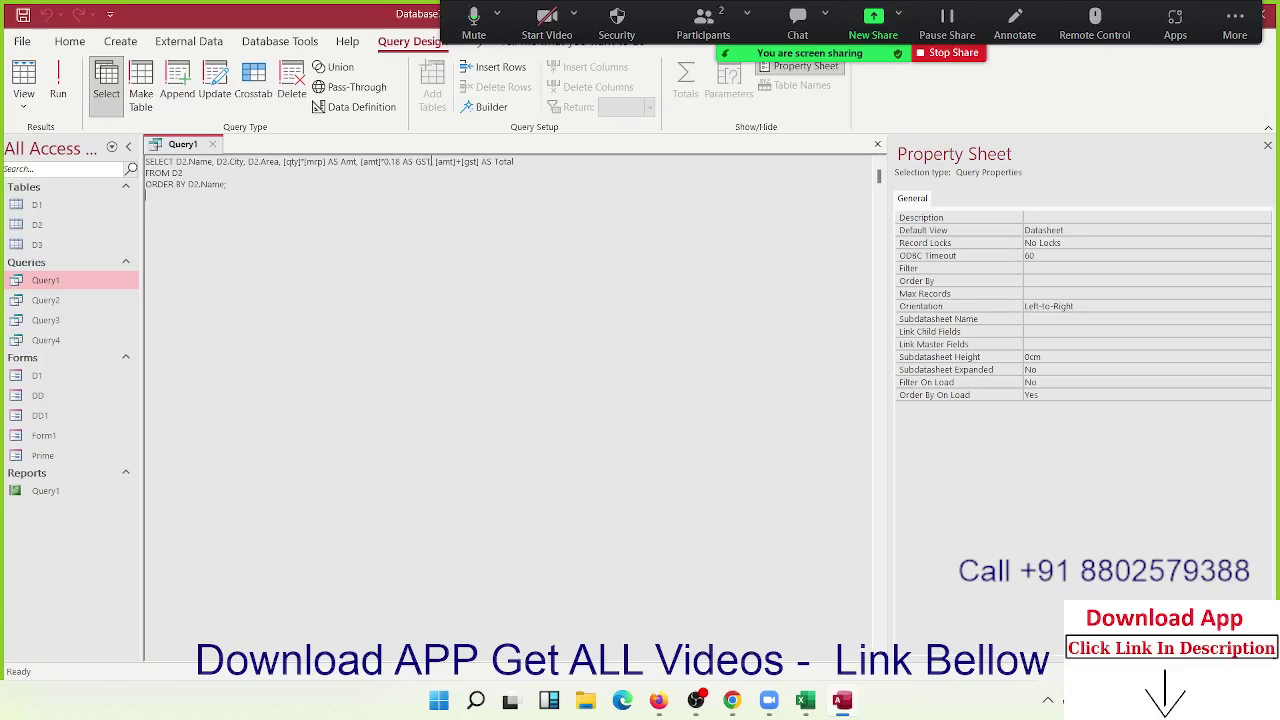
drag(431, 161, 521, 162)
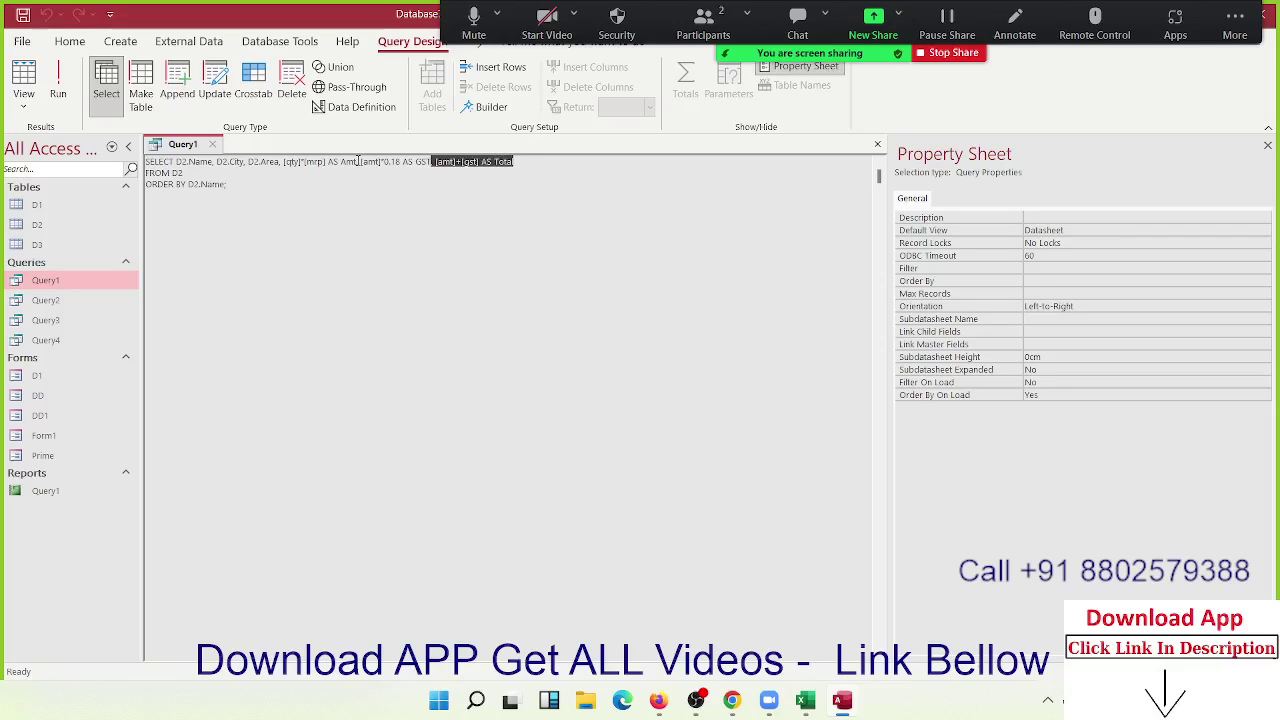
drag(357, 161, 406, 162)
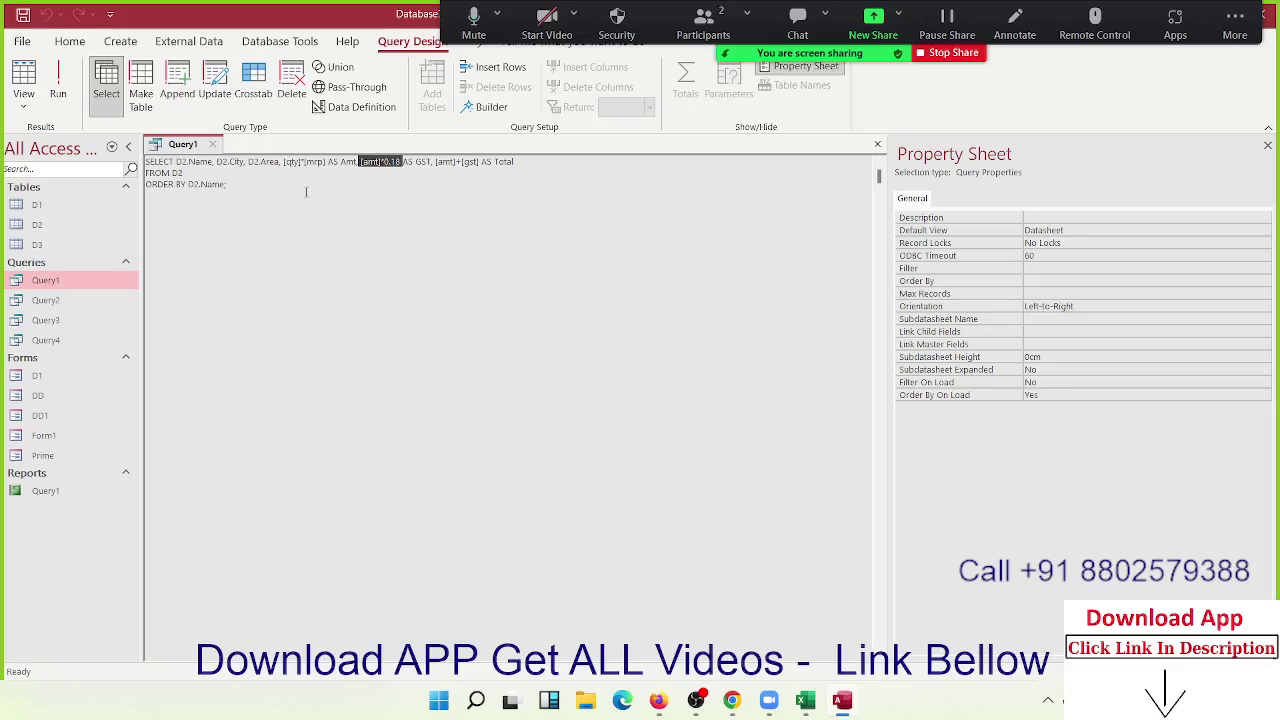
click(216, 148)
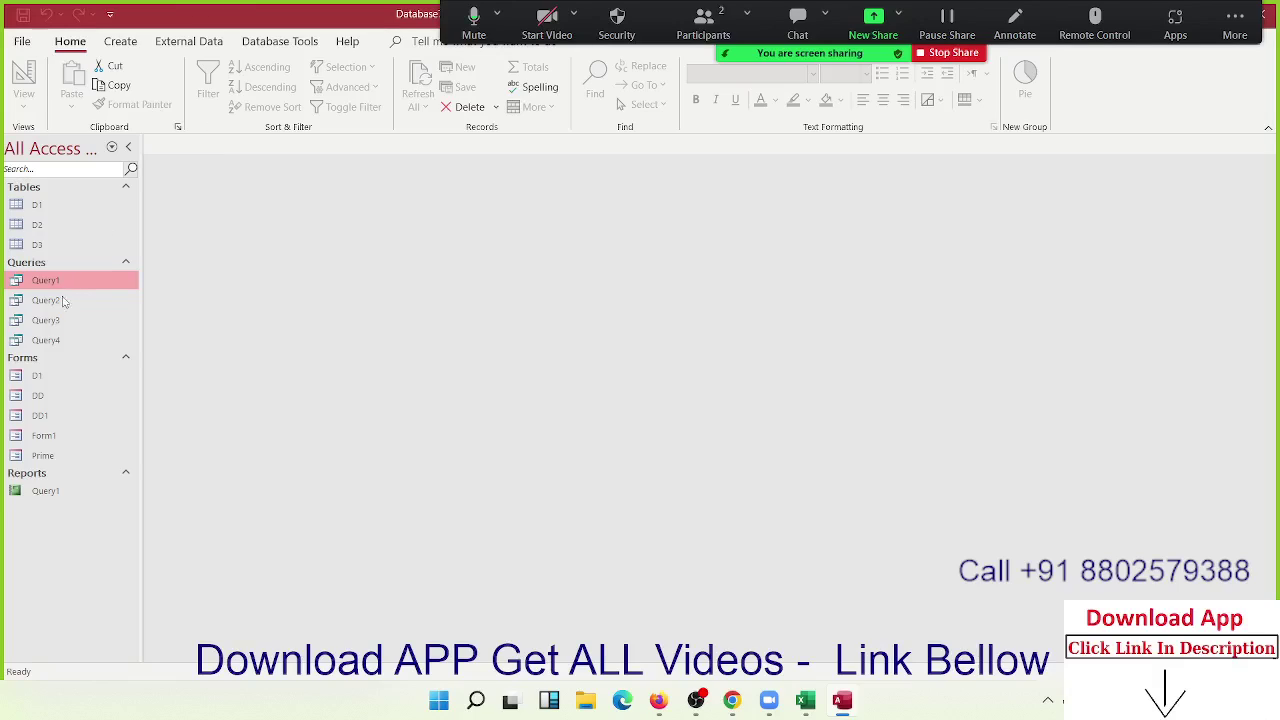
- Open the DD form and fetch the sales records for a typed name
double_click(37, 396)
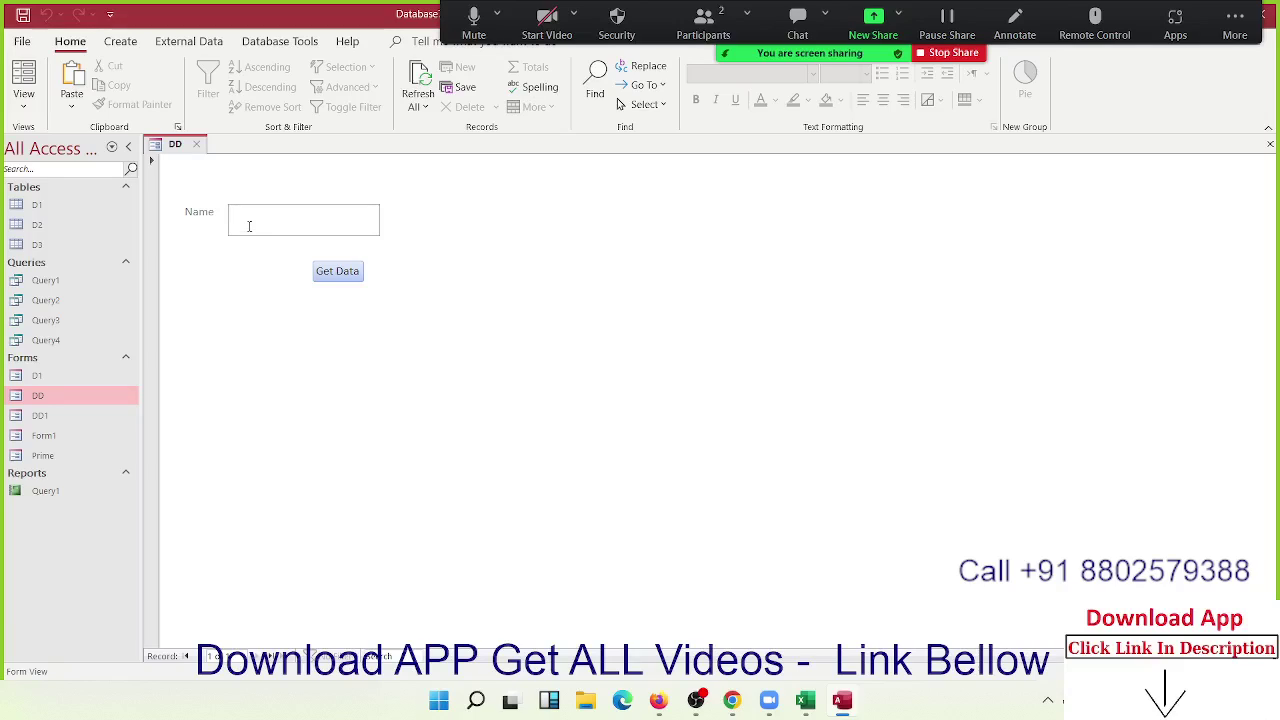
text(Puja)
click(352, 274)
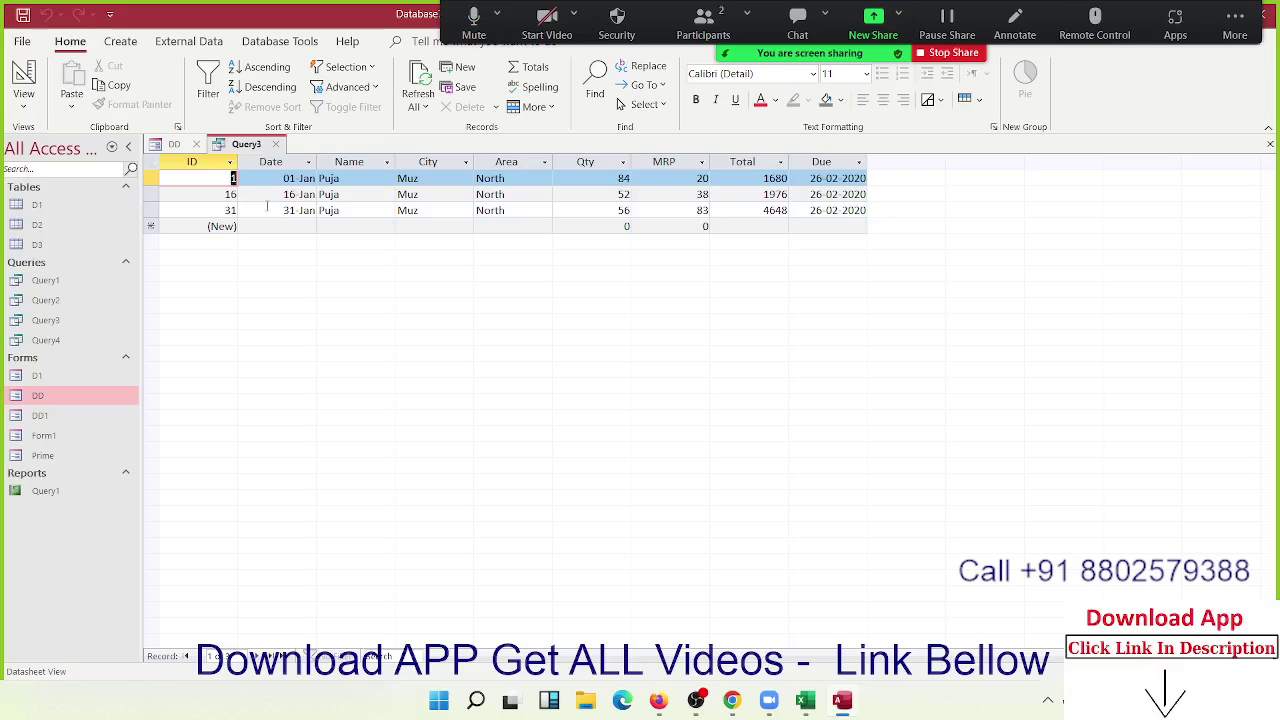
- Open DD1 and Form1, and display the chosen person's record ID 11 with Jan–Oct values
click(85, 417)
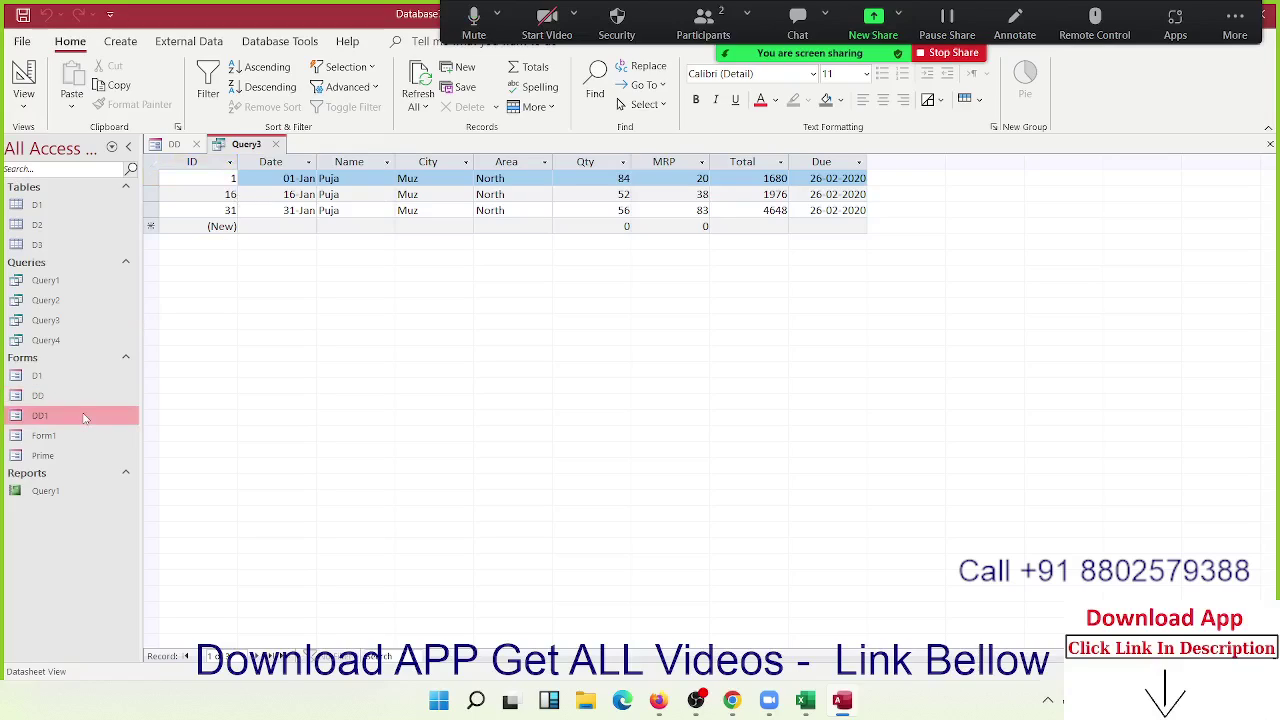
double_click(85, 417)
double_click(79, 435)
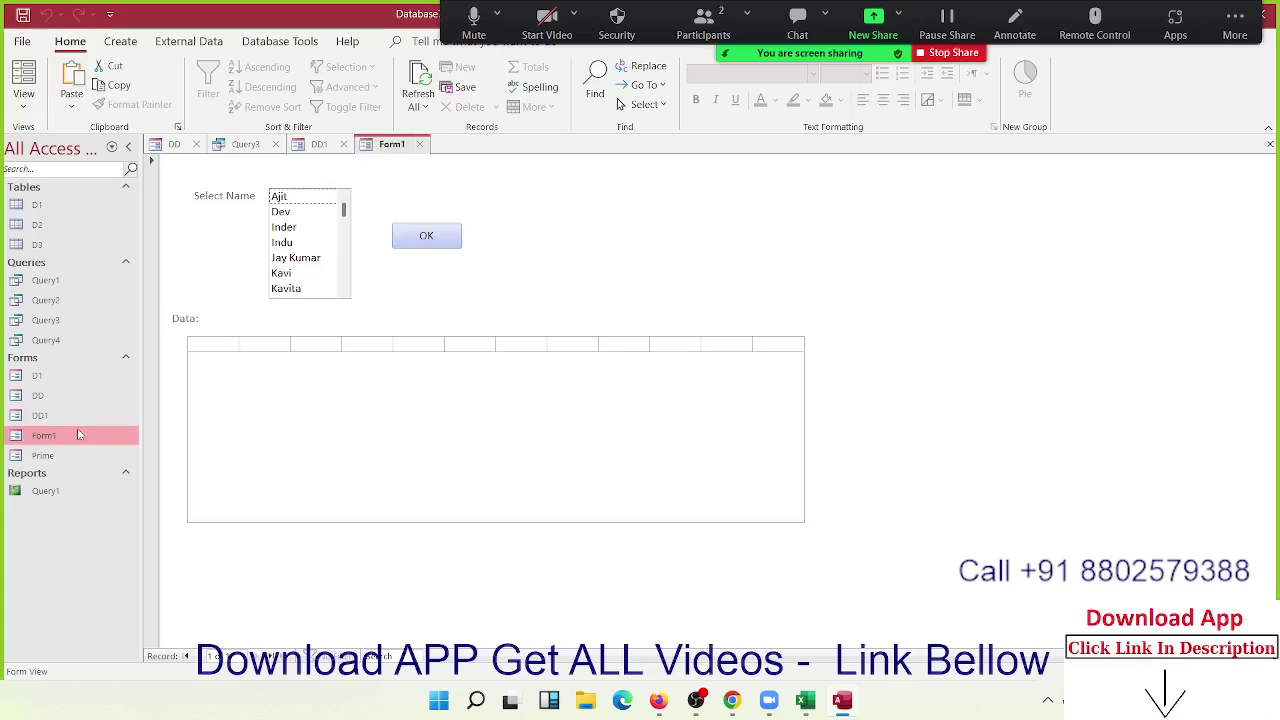
click(300, 214)
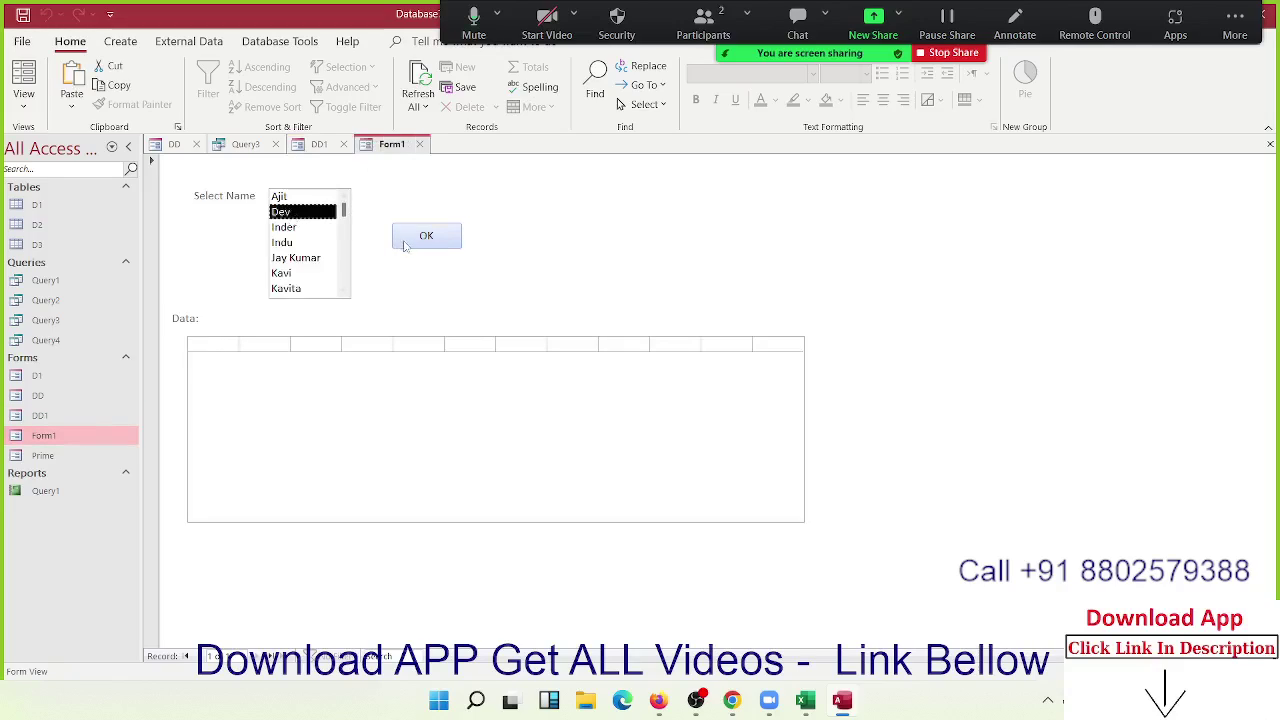
click(405, 244)
click(285, 366)
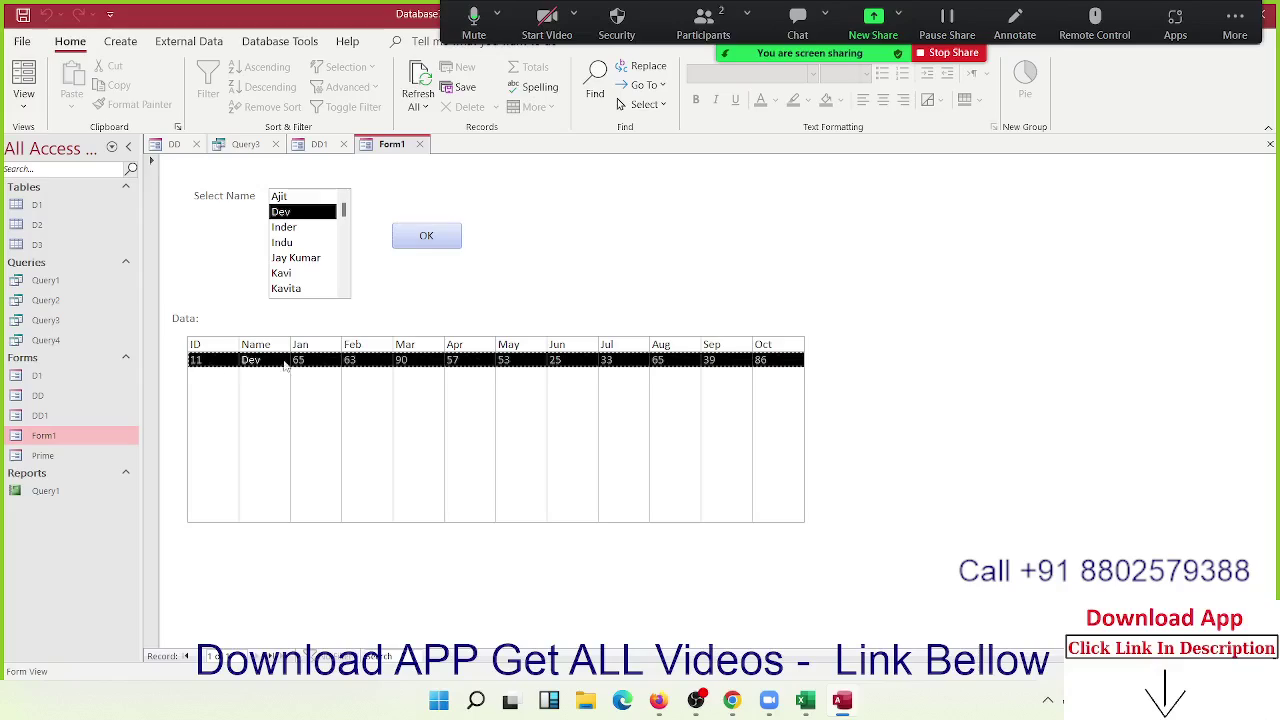